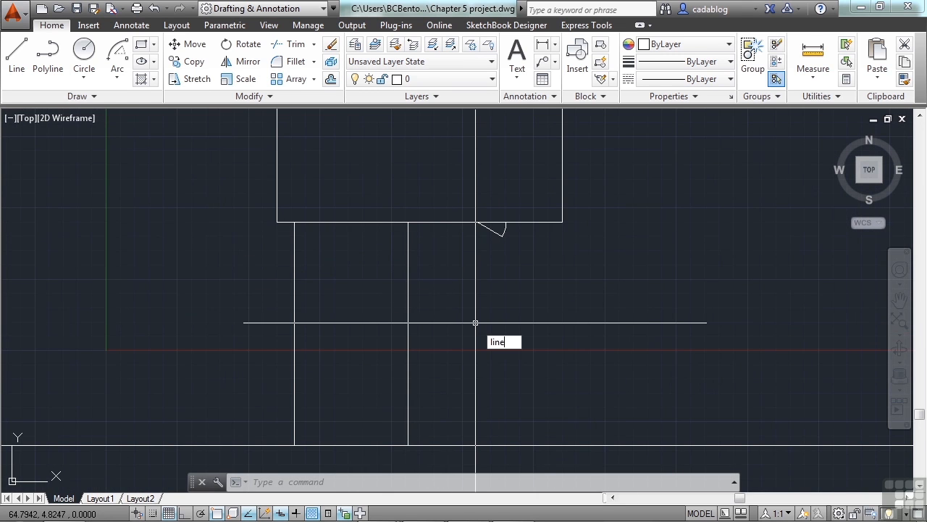
# Step: Draw a line with Ortho on, from a Nearest-snapped point on the house's lower edge just left of the door, 10 units straight down
pyautogui.press('Escape')
pyautogui.press('Escape')
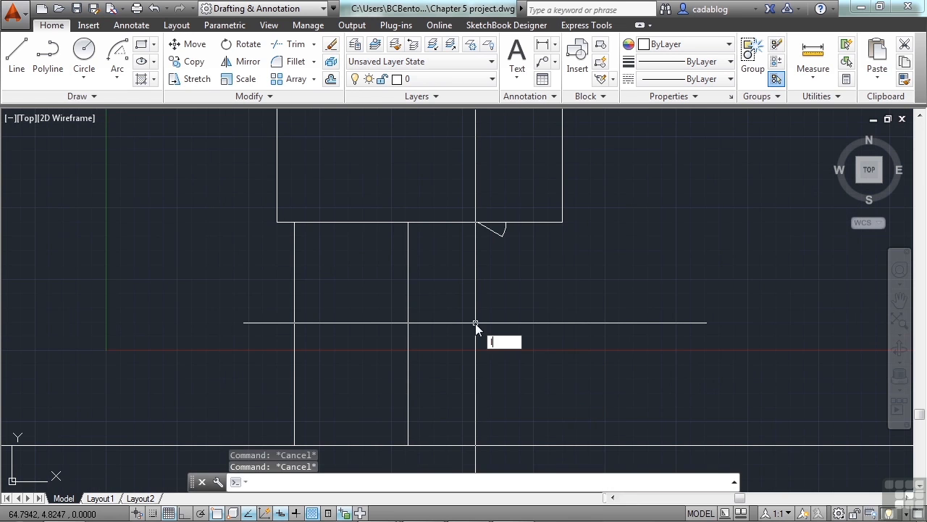
pyautogui.write('line')
pyautogui.press('Return')
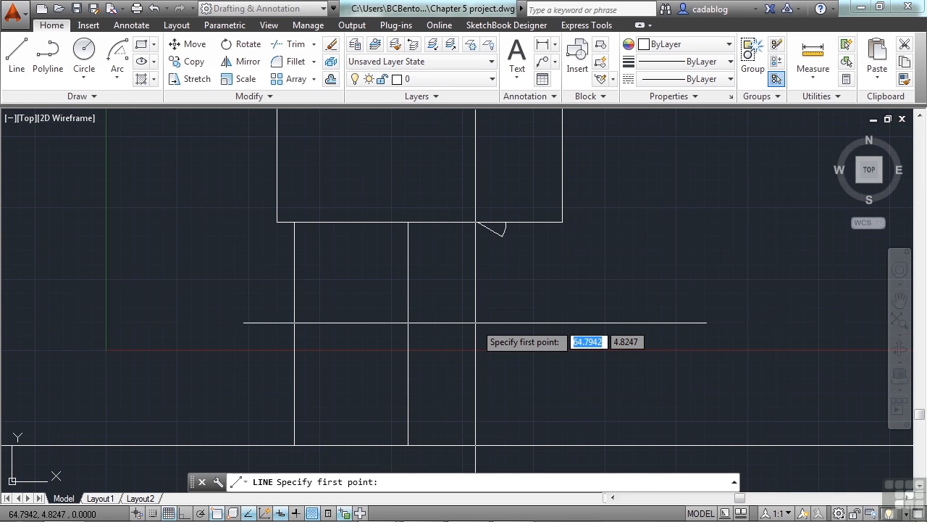
pyautogui.write('nea')
pyautogui.press('Return')
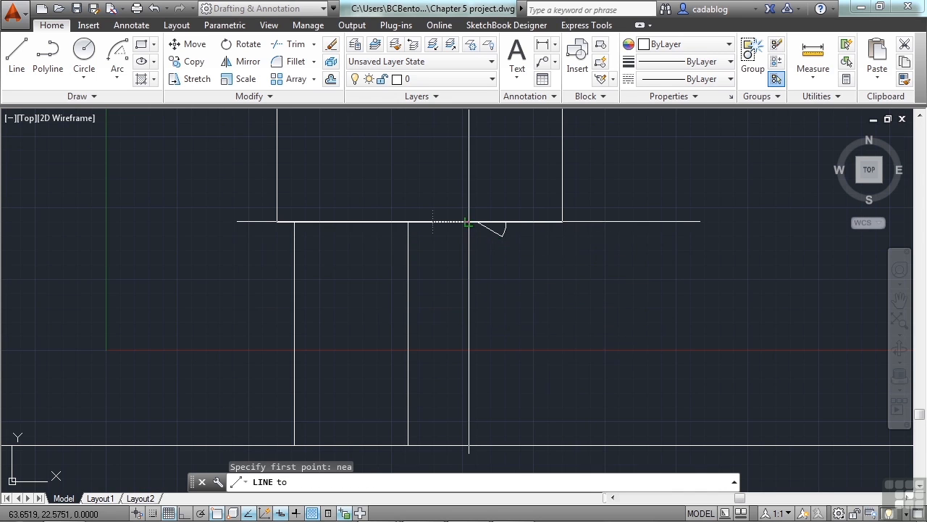
pyautogui.click(432, 223)
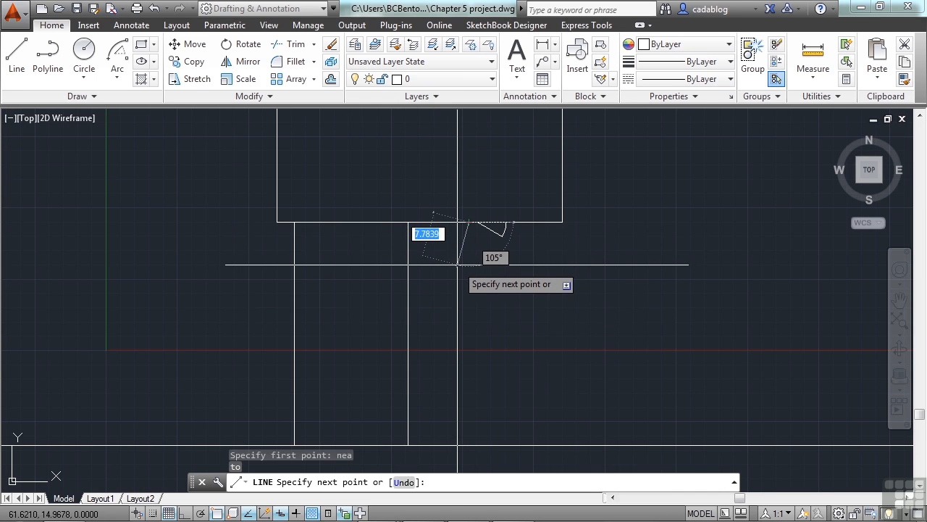
pyautogui.press('F8')
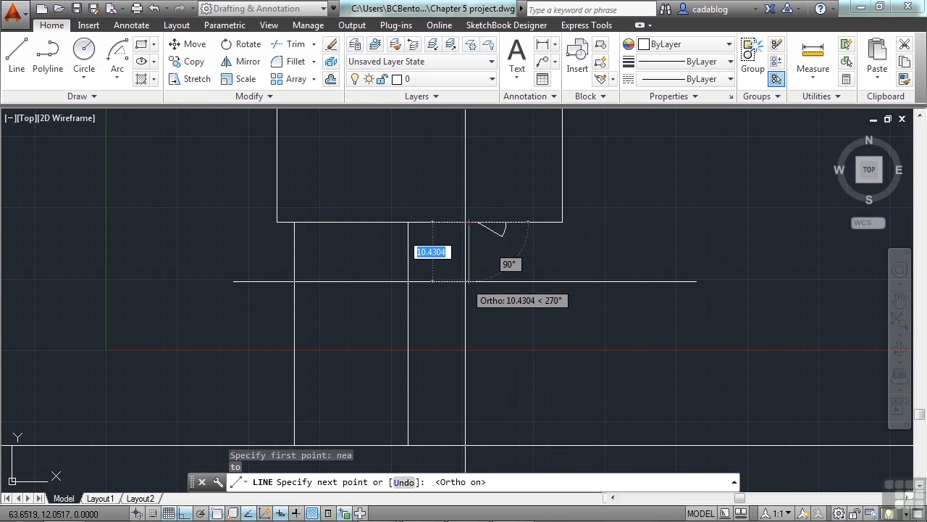
pyautogui.write('1')
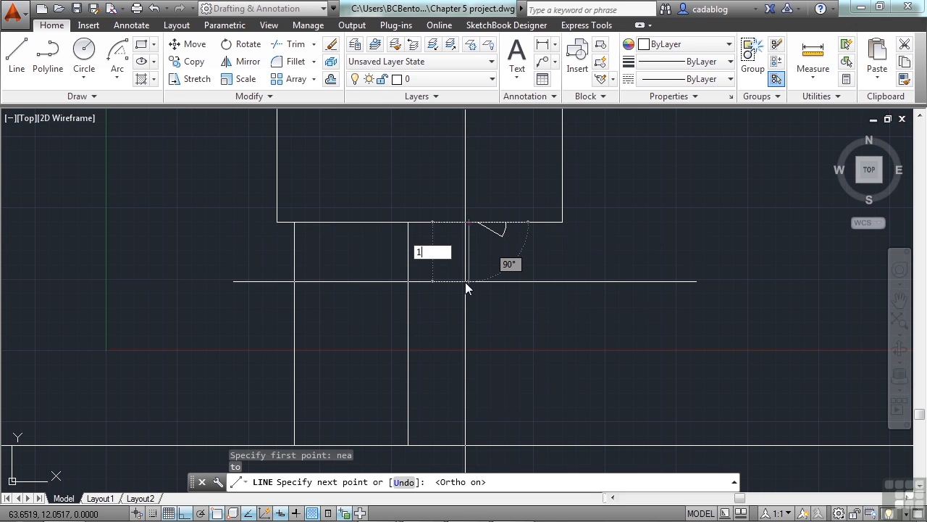
pyautogui.write('0')
pyautogui.press('Return')
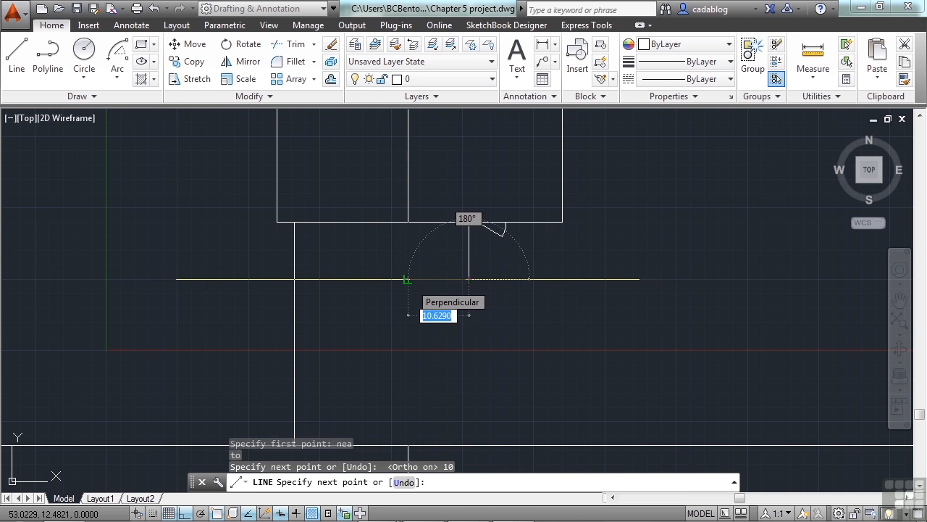
# Step: Continue the line left to meet the driveway's right edge with a Perpendicular snap, finishing the walkway's inner edge
pyautogui.write('p')
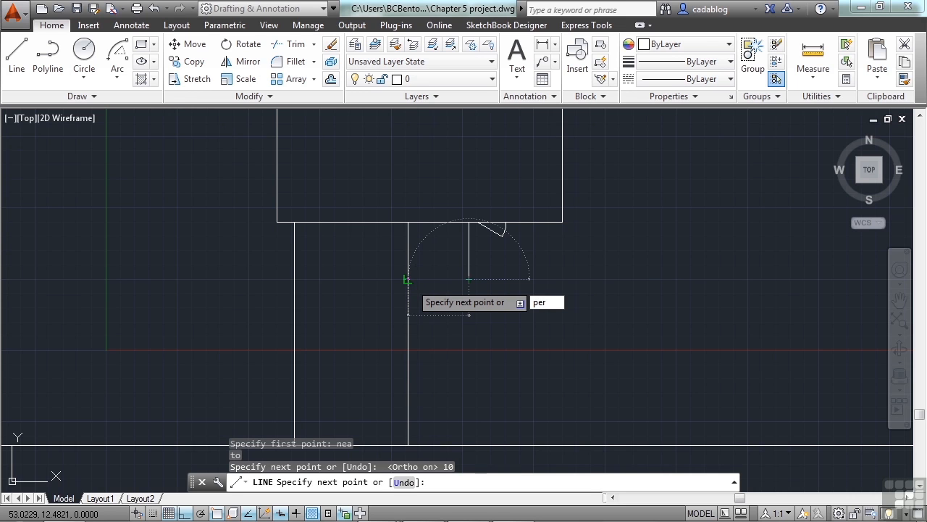
pyautogui.write('er')
pyautogui.press('Return')
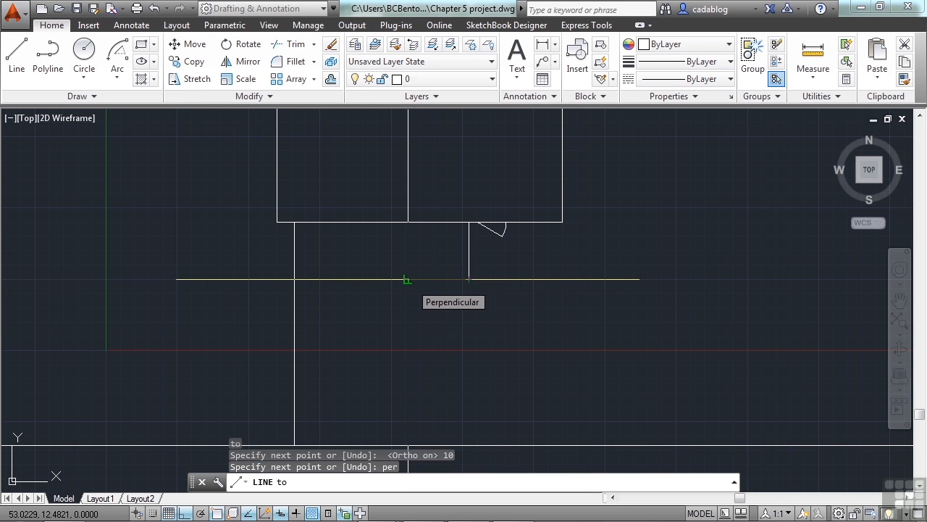
pyautogui.click(407, 279)
pyautogui.press('Return')
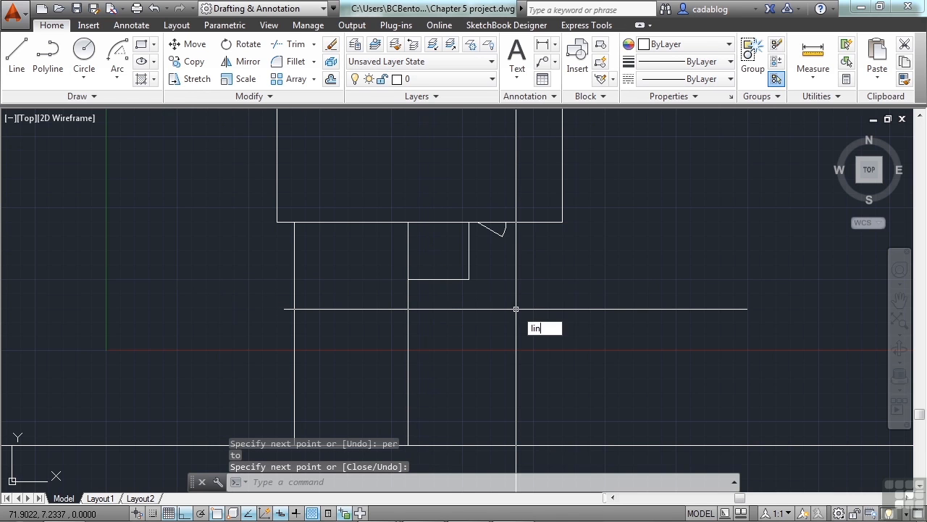
# Step: Draw a line from a Nearest-snapped point on the house's lower edge right of the door, 15 units straight down
pyautogui.press('Return')
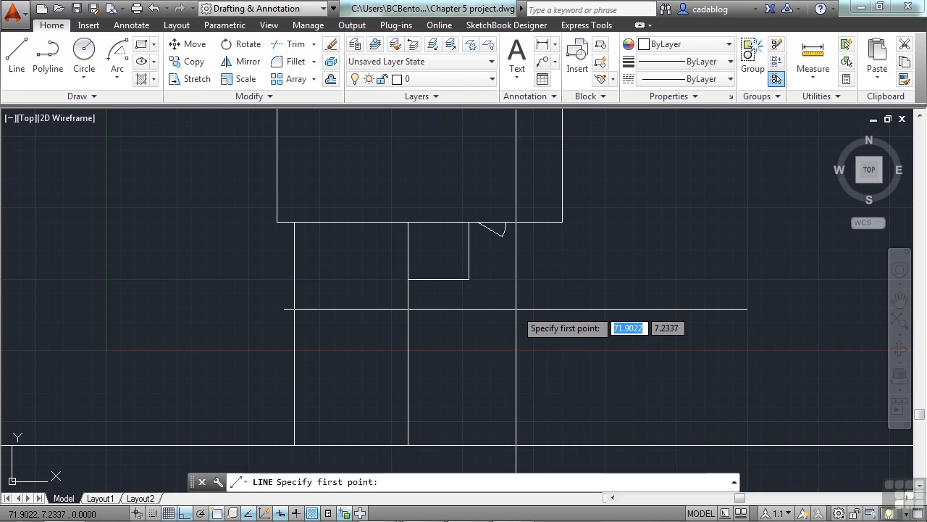
pyautogui.write('nea')
pyautogui.press('Return')
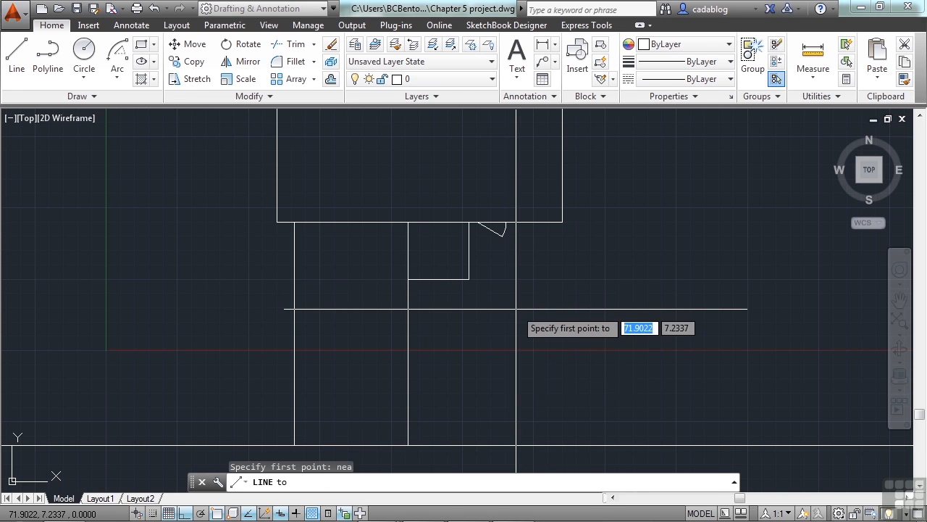
pyautogui.click(523, 221)
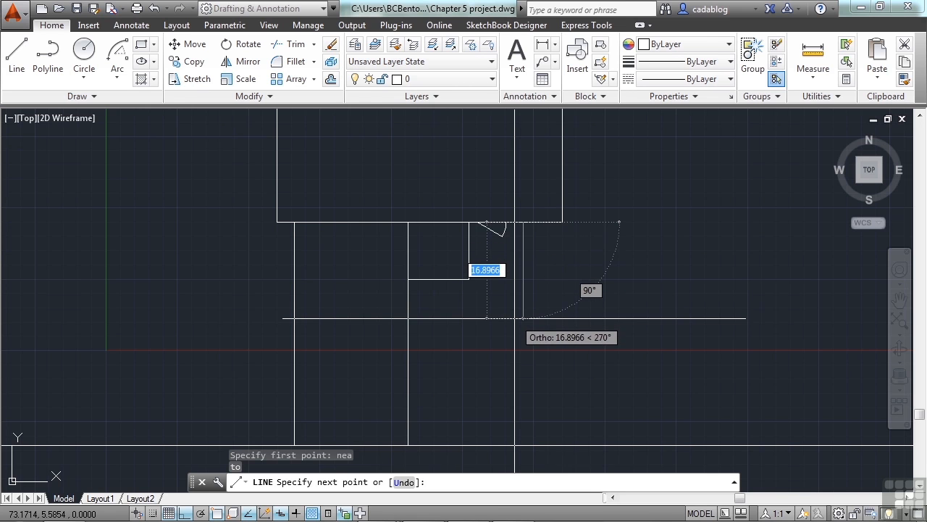
pyautogui.write('15')
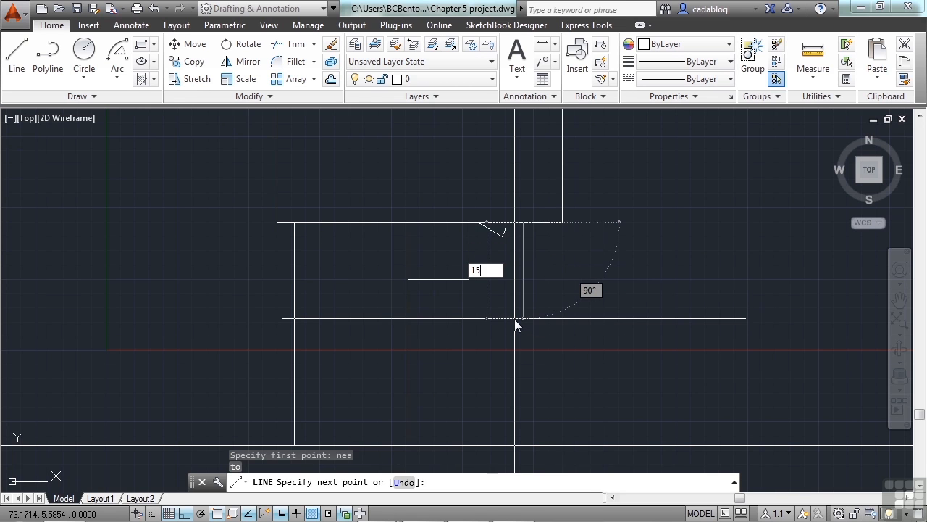
pyautogui.press('Return')
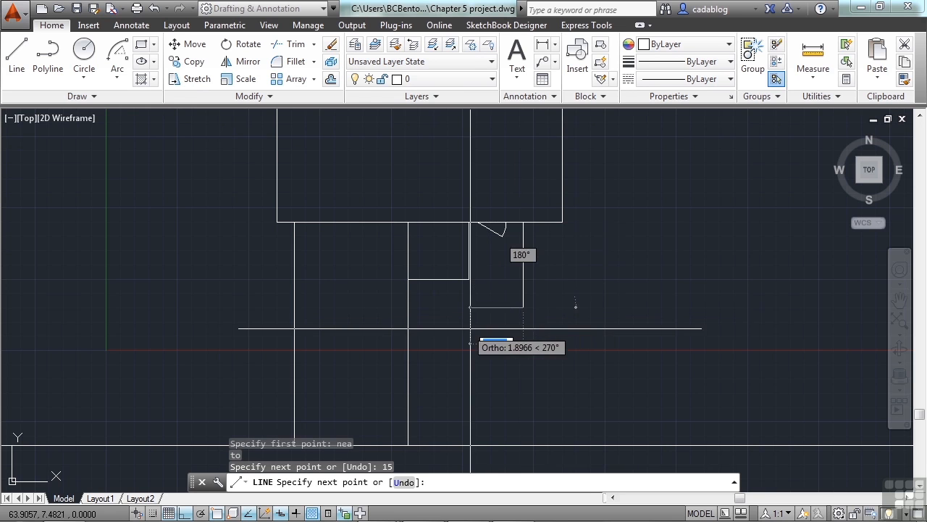
# Step: Extend the 15-unit line left with a Perpendicular snap to the driveway's right edge, completing the walkway's outer edge
pyautogui.write('per')
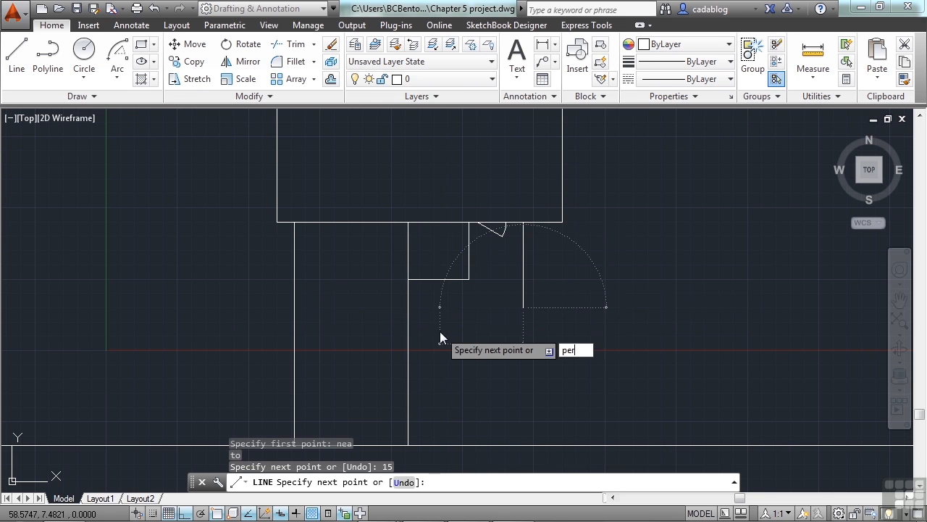
pyautogui.press('Return')
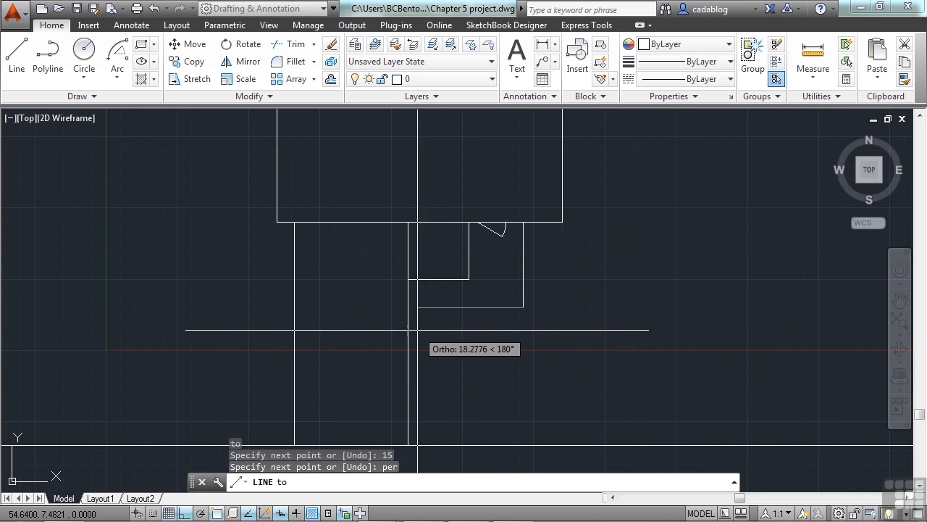
pyautogui.click(415, 330)
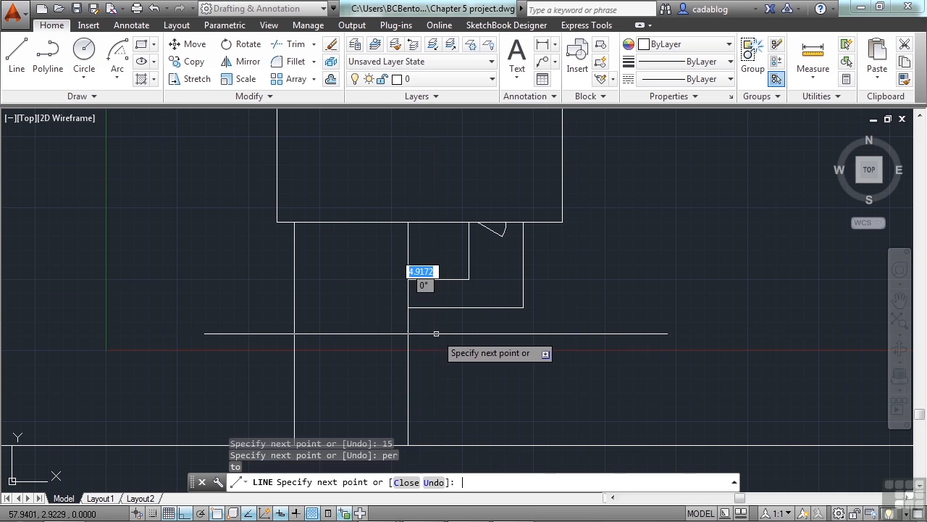
pyautogui.press('Return')
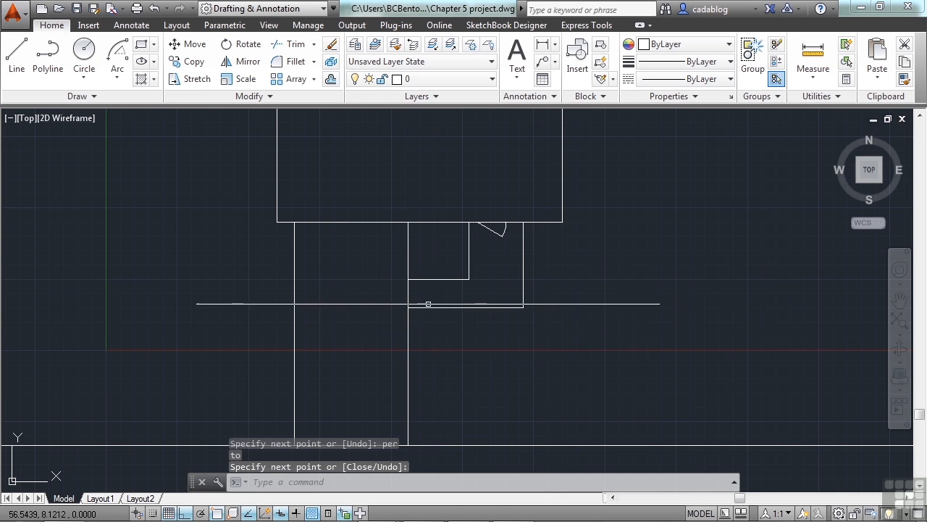
# Step: Place six point objects in a staggered column along the left side of the house, from near its upper corner to its lower edge
pyautogui.scroll(-2, 616, 275)
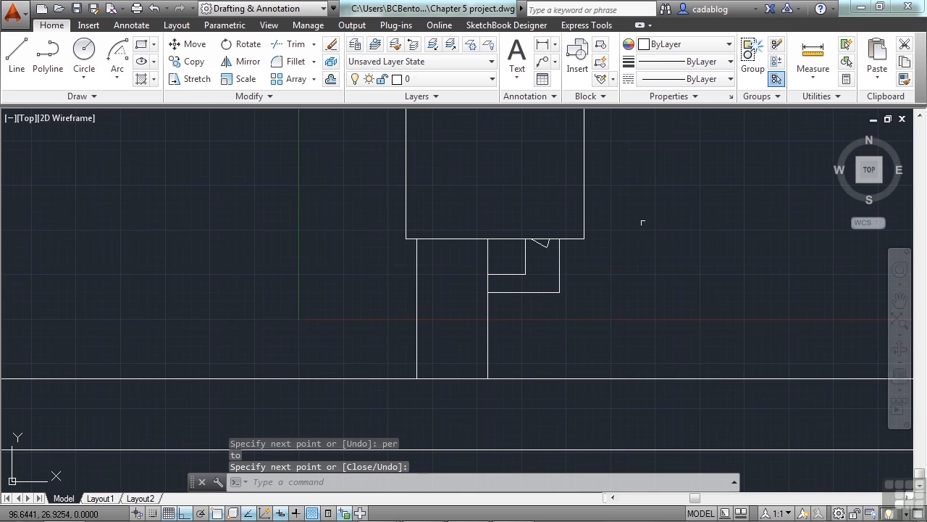
pyautogui.scroll(-4, 633, 226)
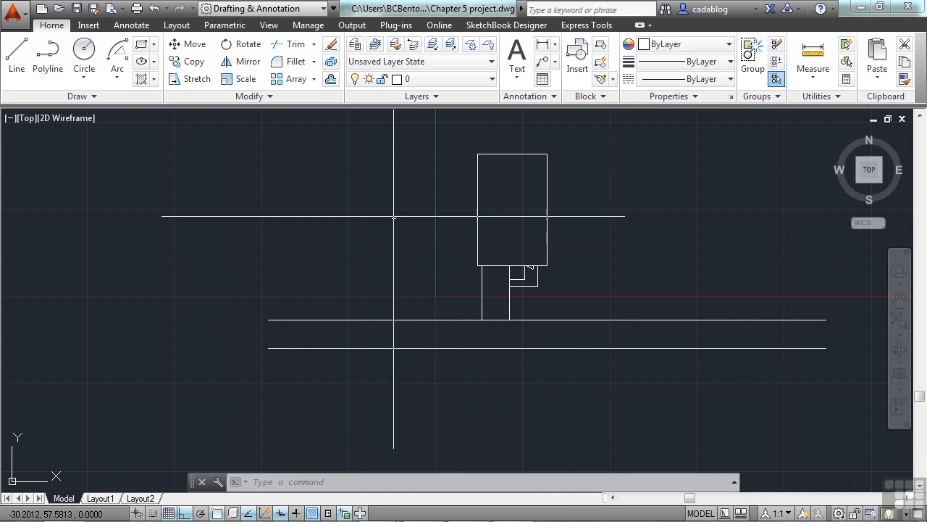
pyautogui.moveTo(430, 213); pyautogui.dragTo(385, 253, button='middle')
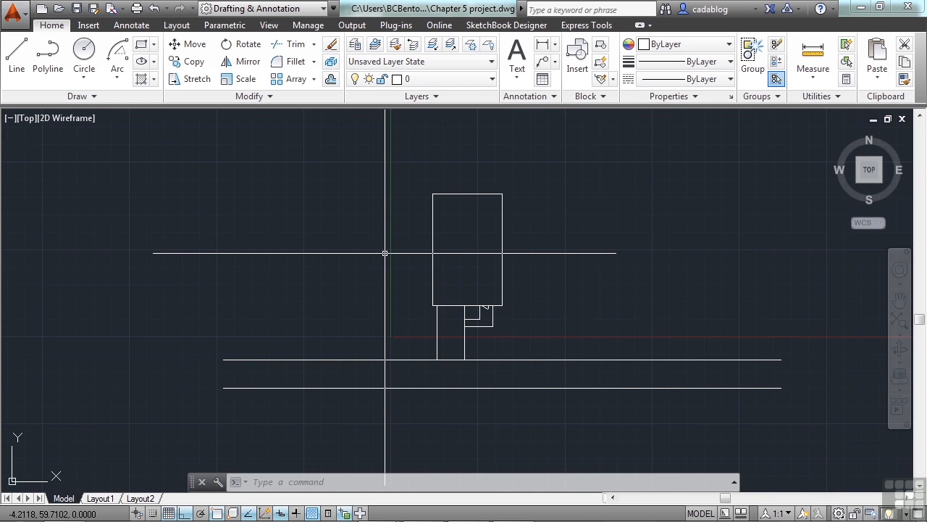
pyautogui.scroll(2, 385, 253)
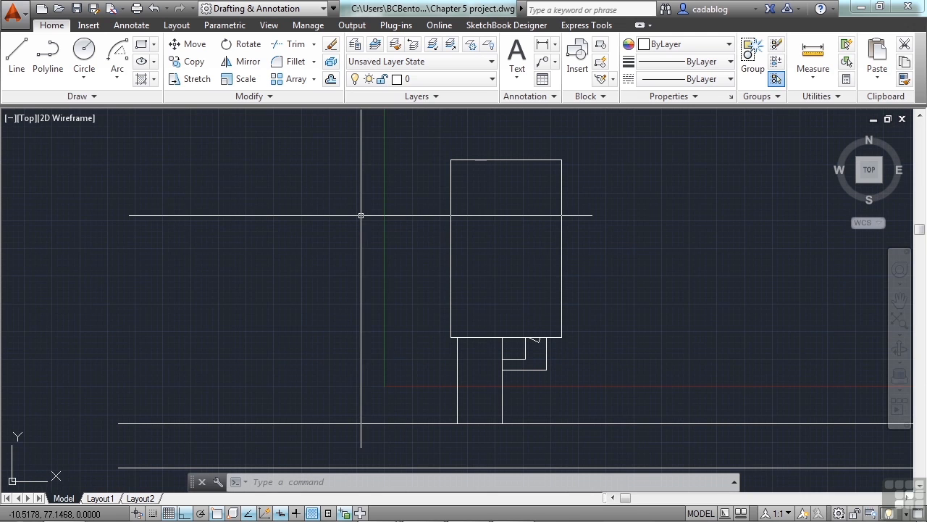
pyautogui.click(129, 97)
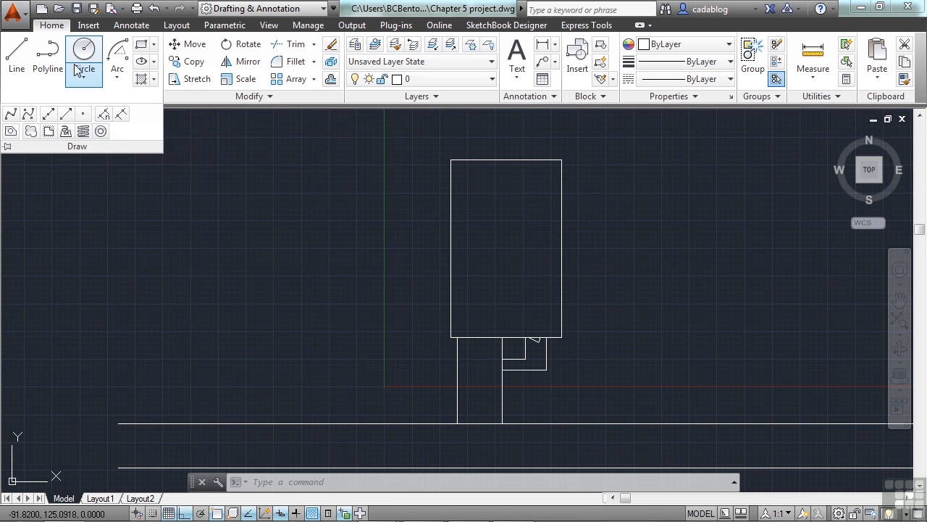
pyautogui.click(84, 118)
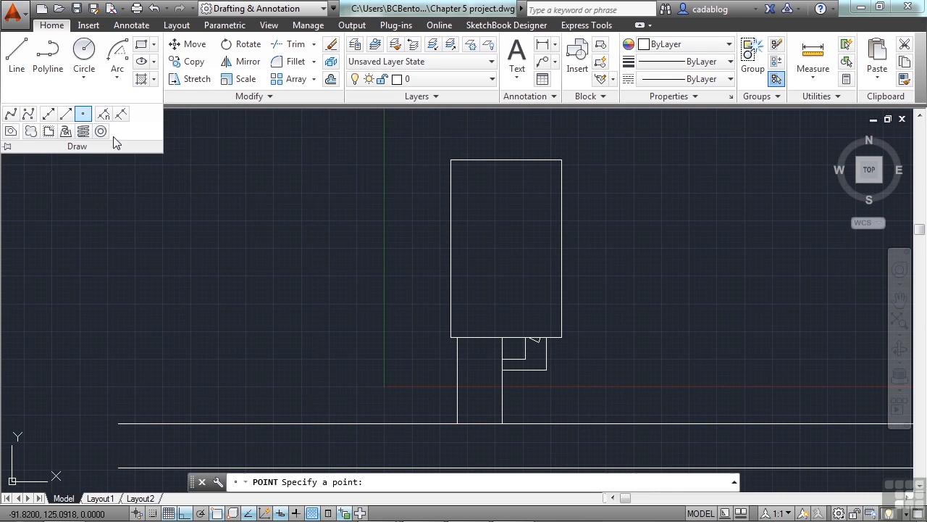
pyautogui.scroll(2, 372, 234)
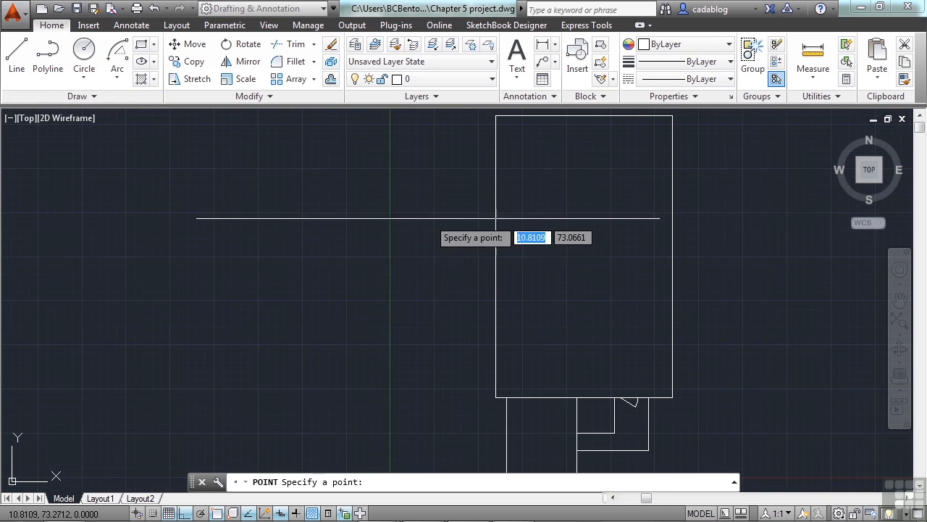
pyautogui.click(472, 141)
pyautogui.click(421, 202)
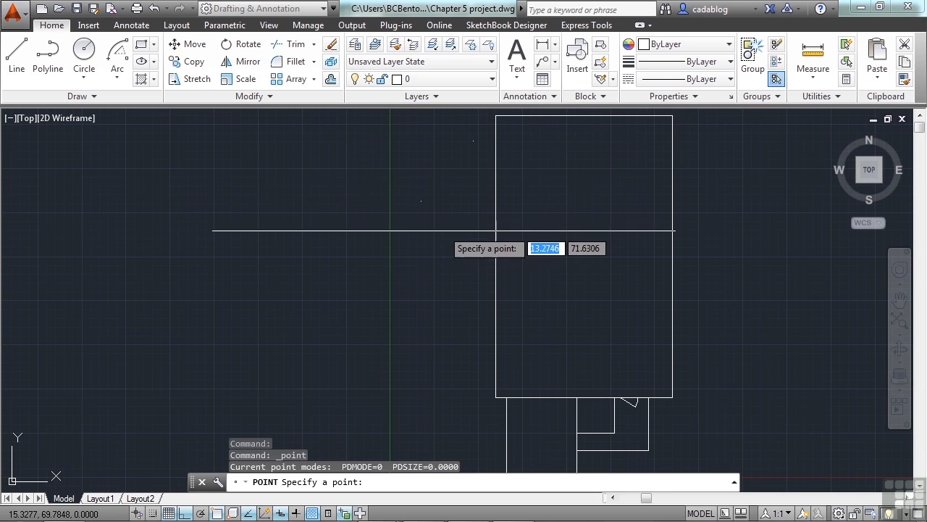
pyautogui.click(471, 242)
pyautogui.click(424, 313)
pyautogui.click(475, 359)
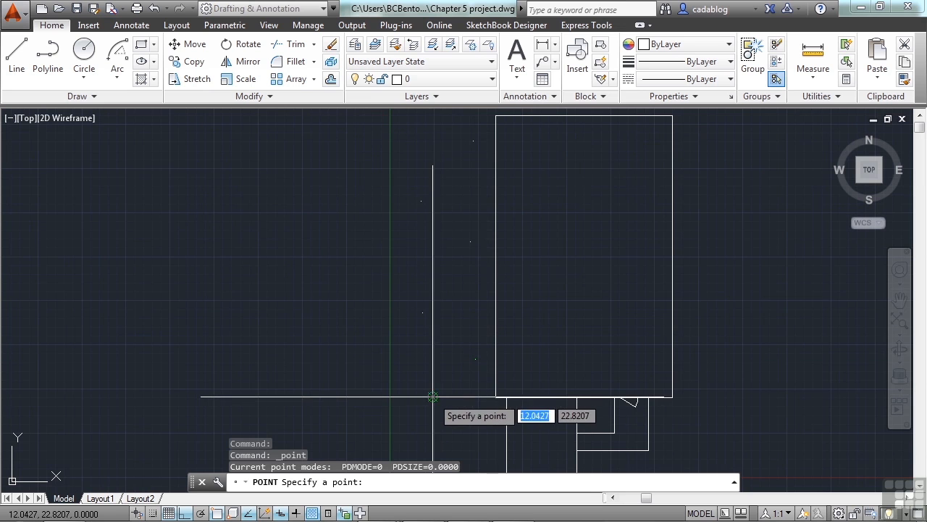
pyautogui.press('Return')
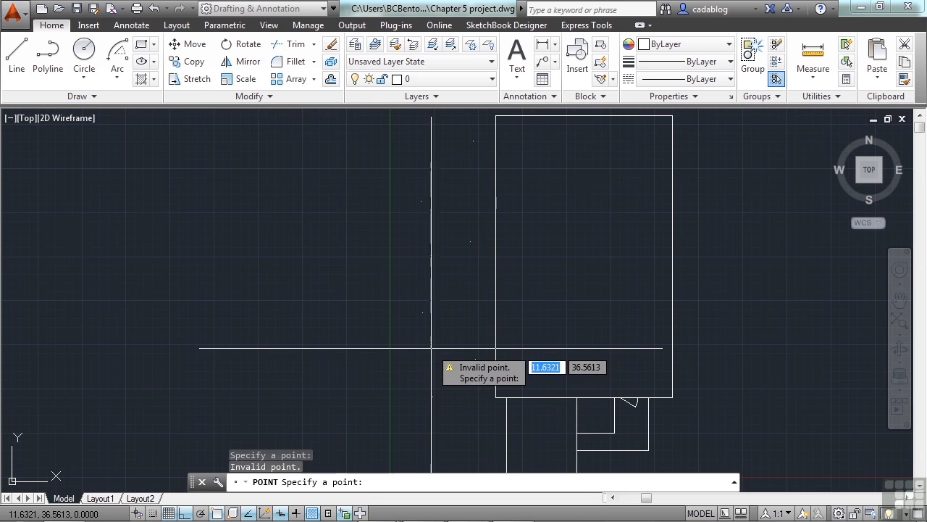
pyautogui.scroll(-2, 333, 255)
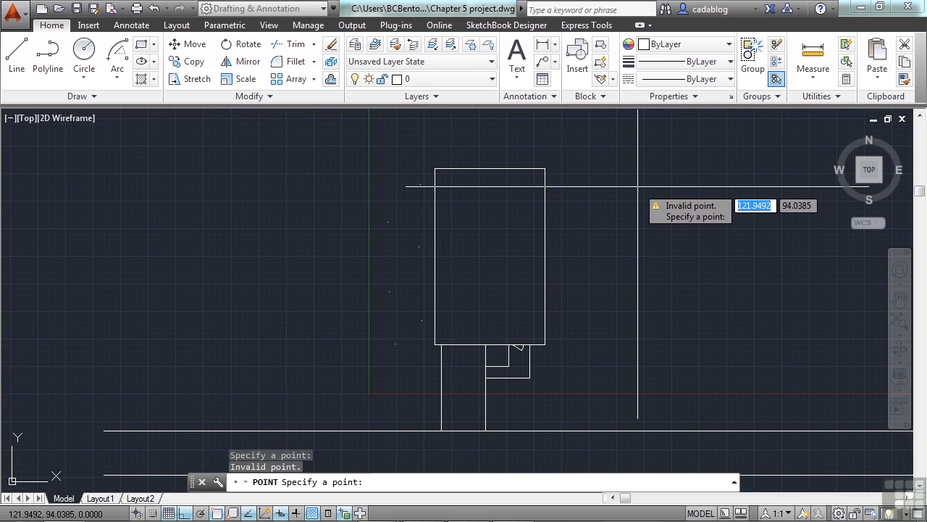
pyautogui.press('Escape')
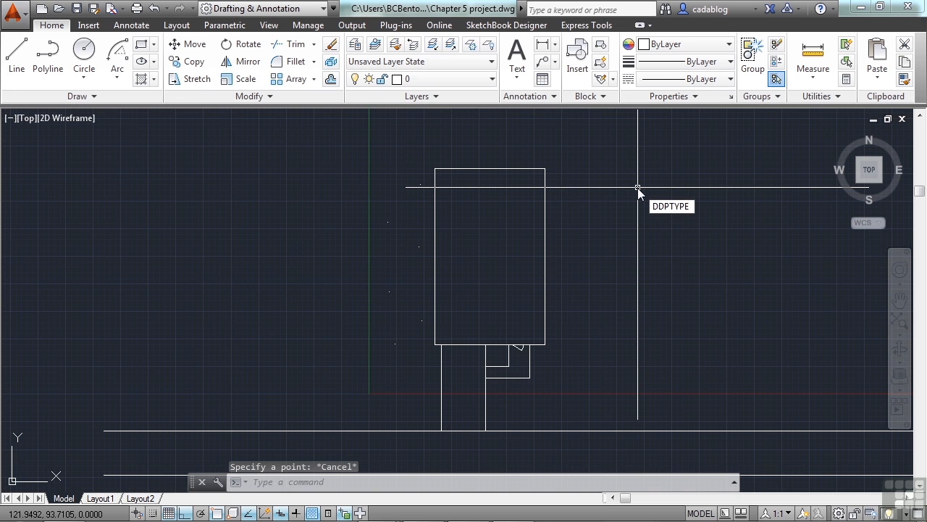
# Step: Set the point style with DDPTYPE to the circle with an X through it, keeping the 5% size relative to the screen
pyautogui.write('DDPTYPE')
pyautogui.press('Return')
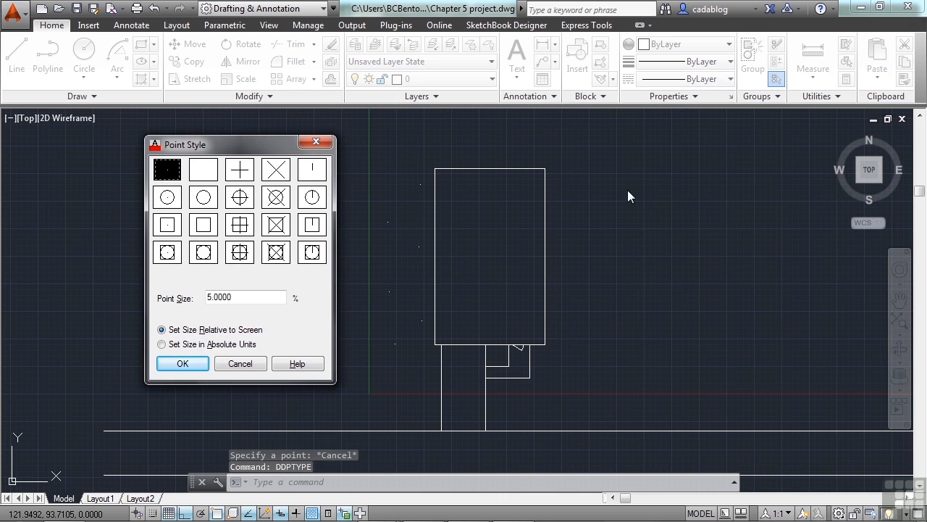
pyautogui.click(276, 199)
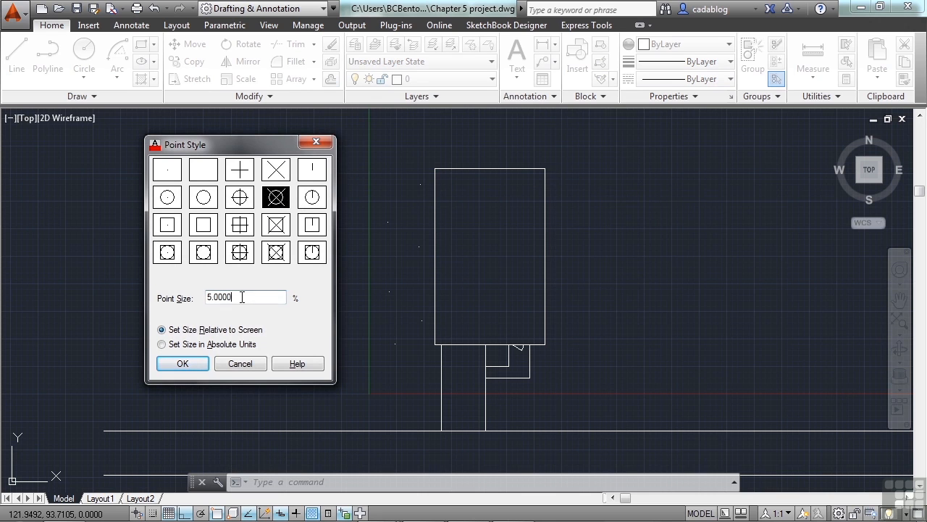
pyautogui.click(184, 364)
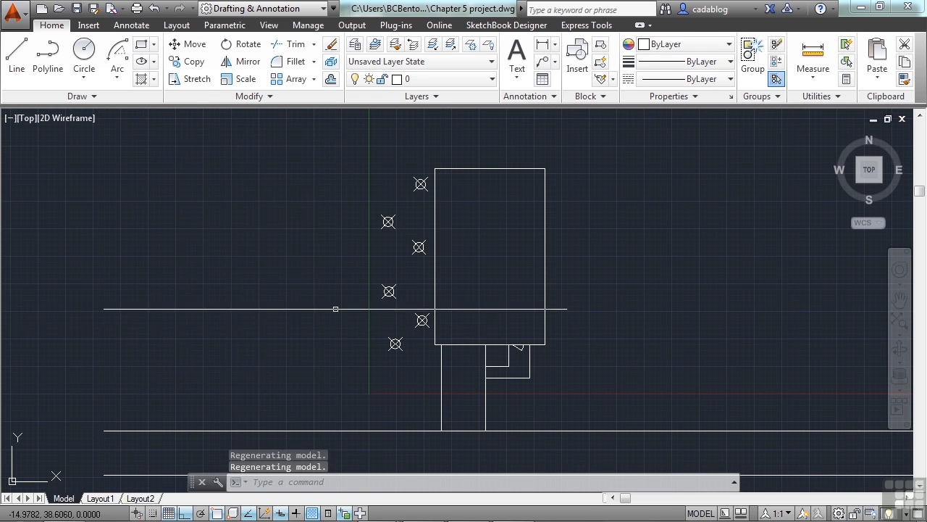
pyautogui.scroll(2, 394, 313)
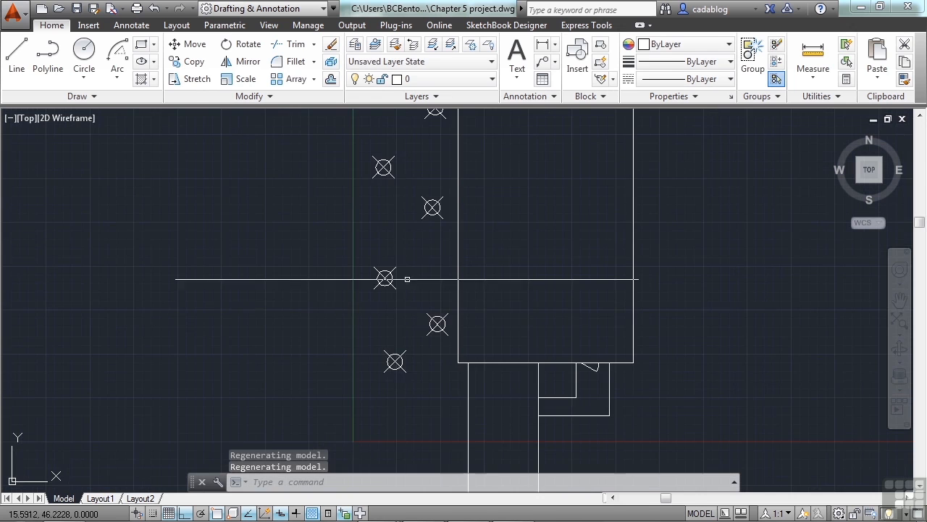
# Step: Erase all six point markers along the left side of the house
pyautogui.moveTo(418, 242); pyautogui.dragTo(397, 271, button='middle')
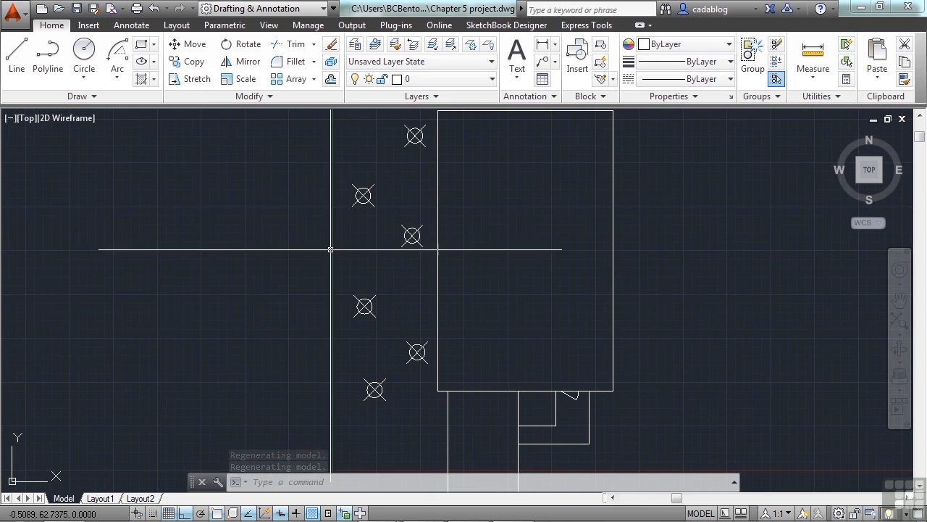
pyautogui.scroll(-1, 317, 248)
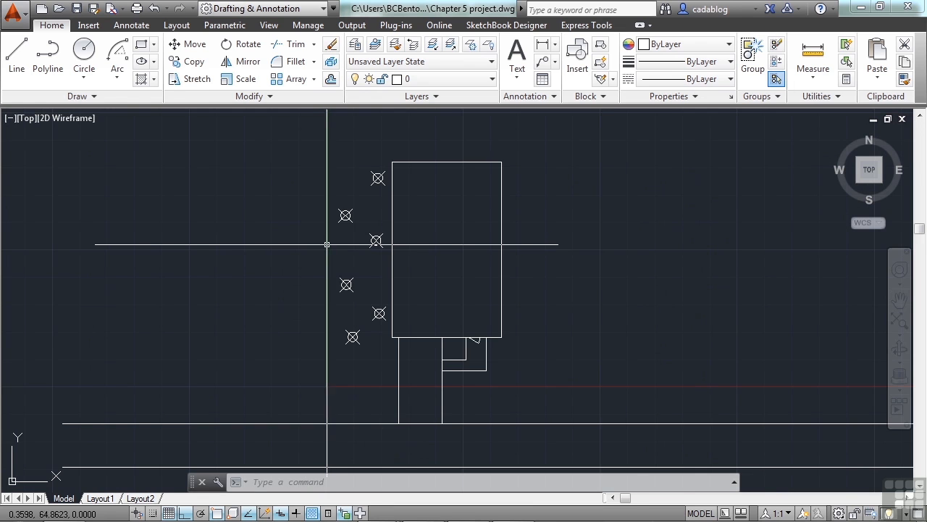
pyautogui.scroll(1, 328, 244)
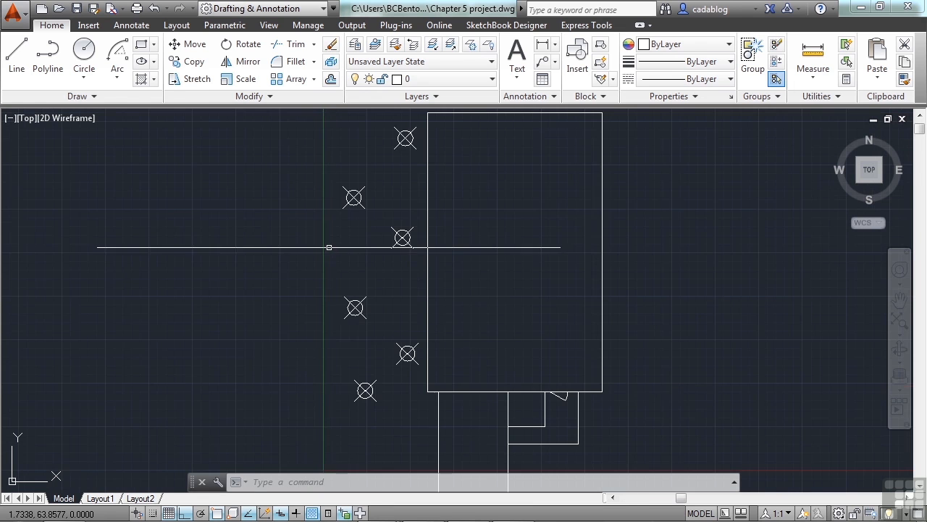
pyautogui.click(410, 419)
pyautogui.click(339, 132)
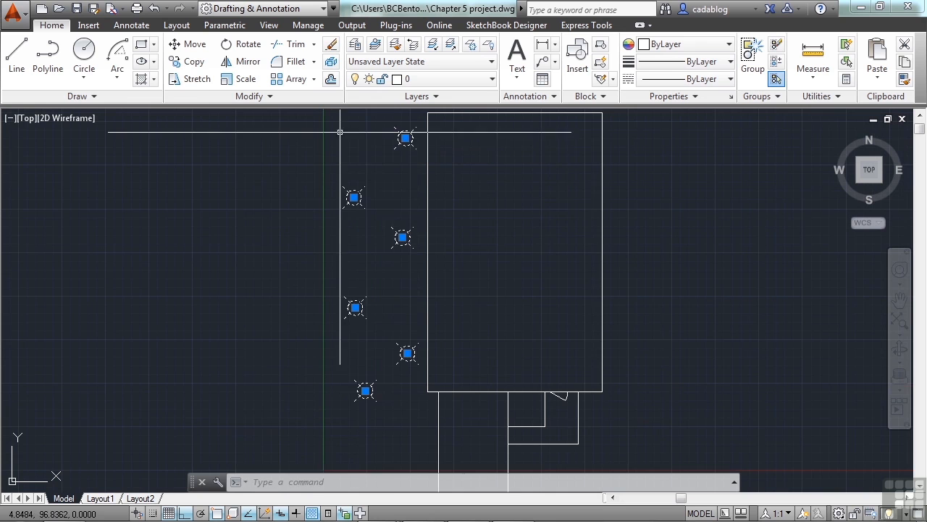
pyautogui.press('Delete')
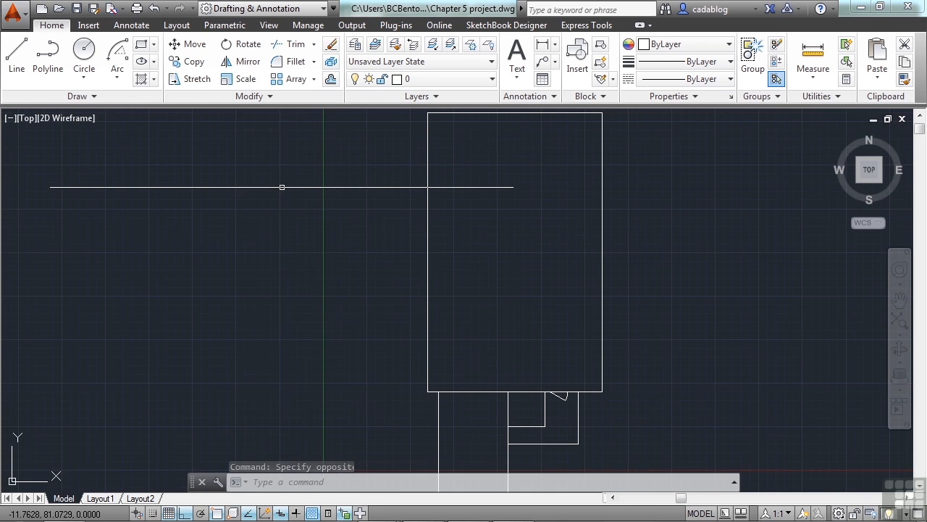
# Step: Place a point left of the house's lower-left corner and three points in a vertical column close to its left wall
pyautogui.click(99, 100)
pyautogui.click(85, 116)
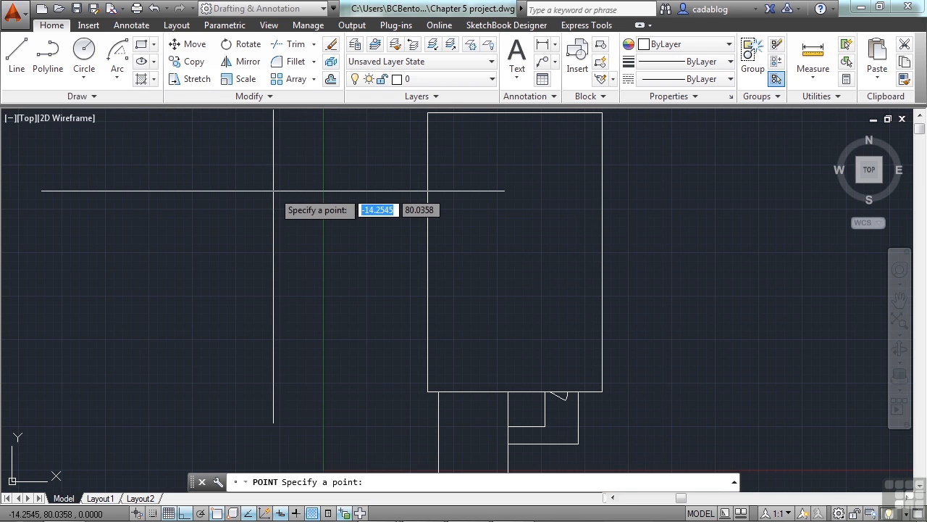
pyautogui.scroll(-2, 274, 190)
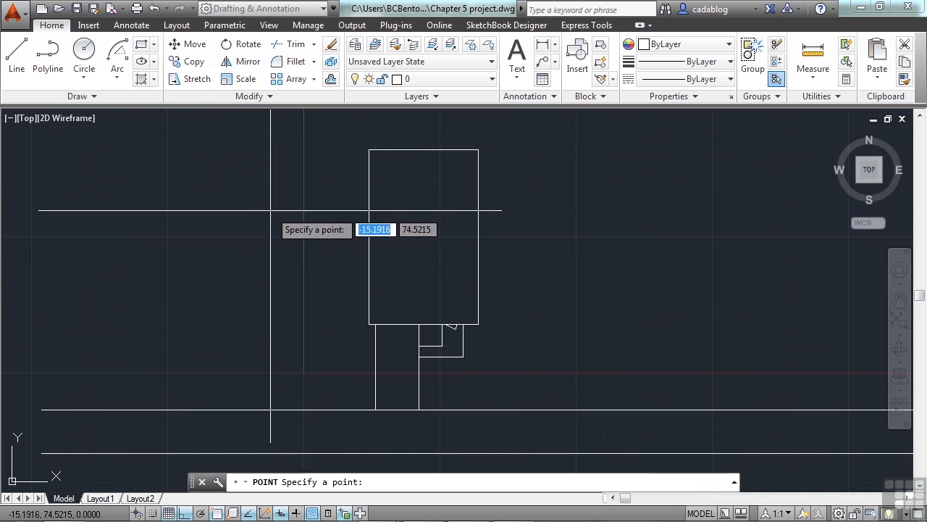
pyautogui.scroll(2, 303, 181)
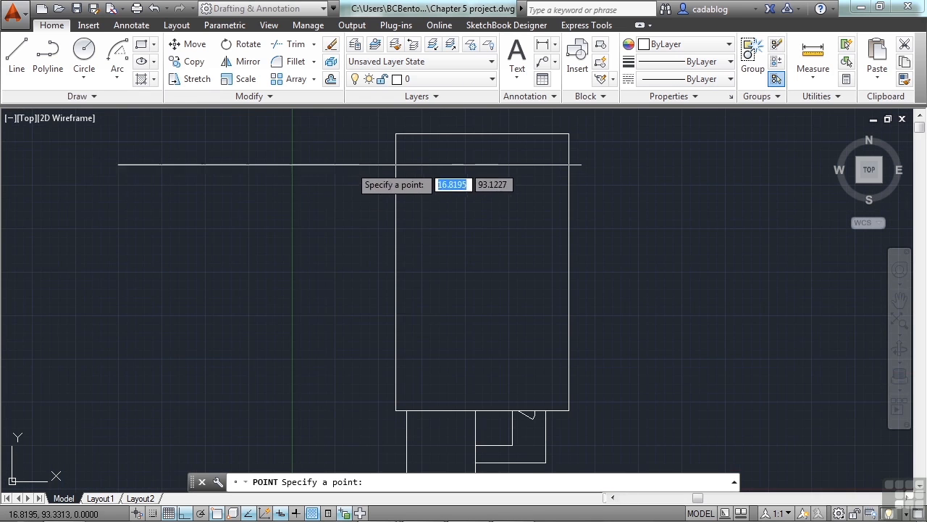
pyautogui.click(330, 399)
pyautogui.click(377, 364)
pyautogui.click(378, 295)
pyautogui.click(378, 145)
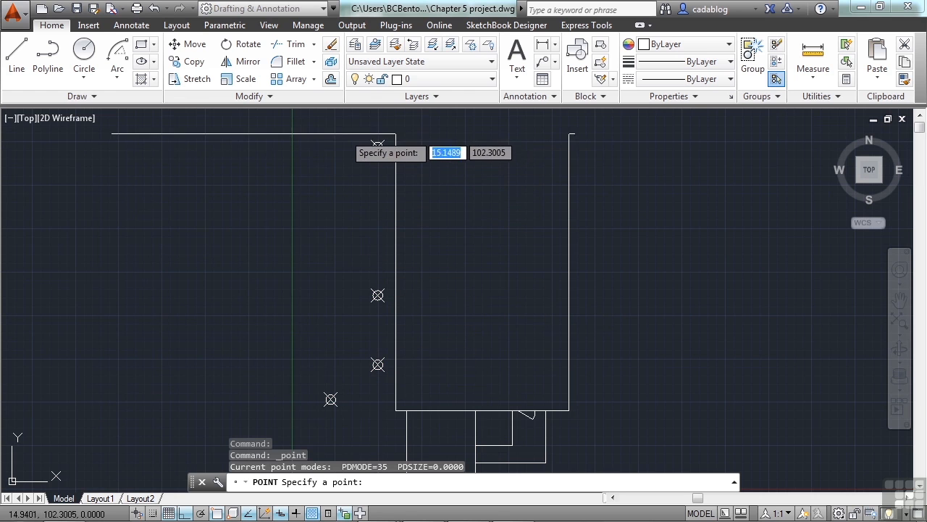
# Step: Place four more points in a zigzag farther left of the house, from its upper edge level down towards its lower edge
pyautogui.click(327, 132)
pyautogui.click(274, 199)
pyautogui.click(308, 275)
pyautogui.click(266, 357)
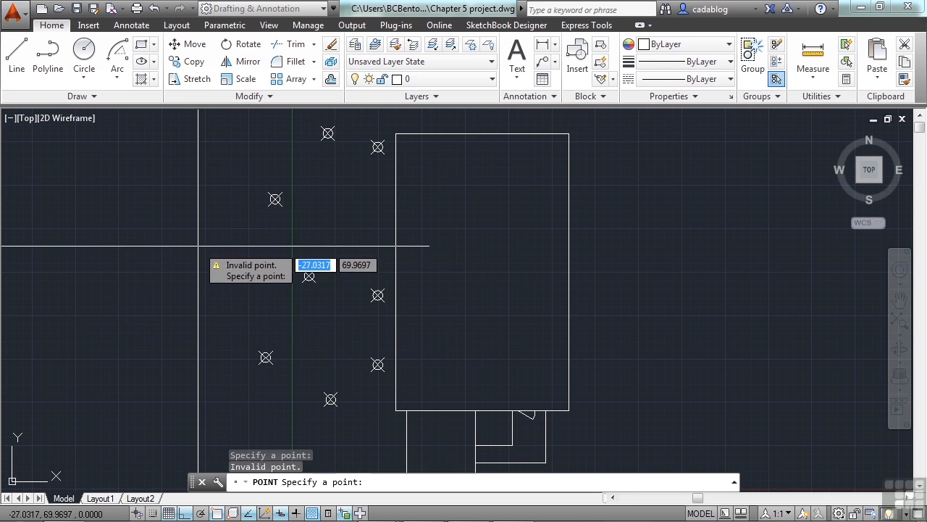
pyautogui.press('Escape')
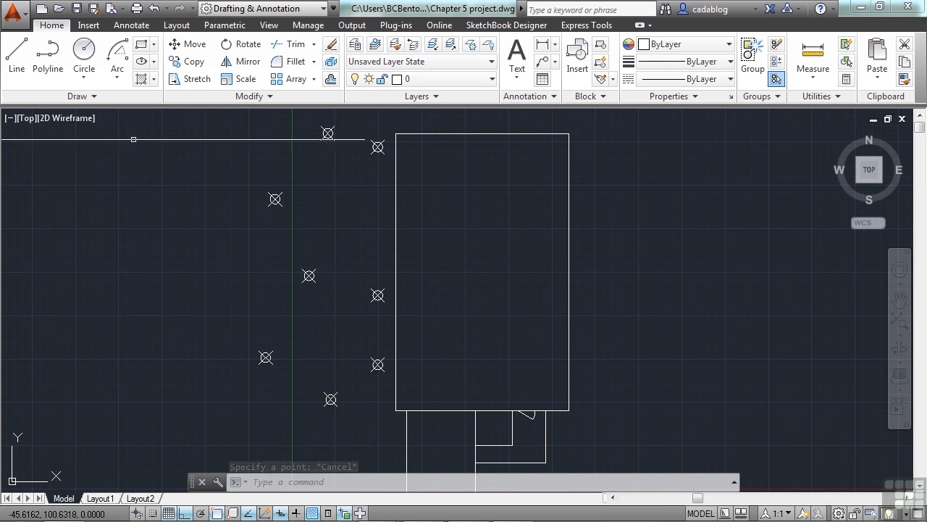
# Step: Start a polyline at the lowest point near the wall and, with Ortho off, draw a straight segment to the middle point's node
pyautogui.click(51, 58)
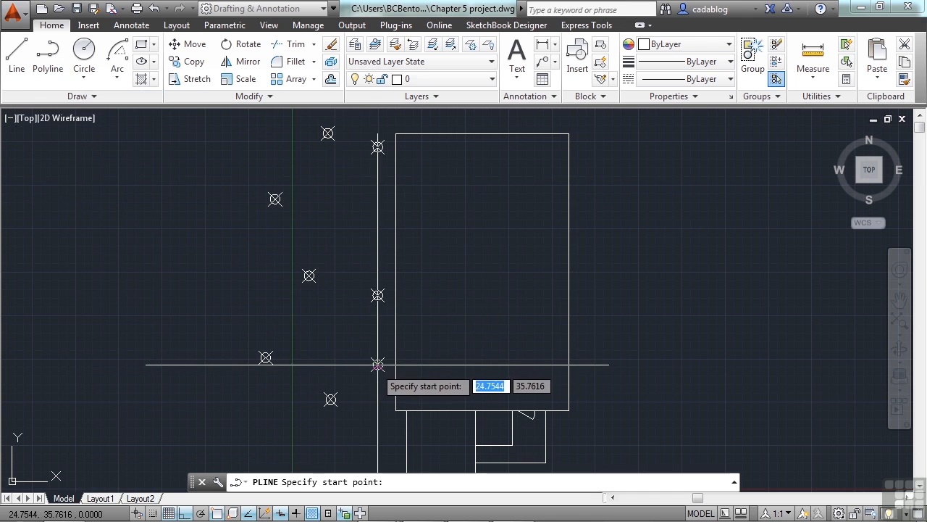
pyautogui.scroll(5, 346, 364)
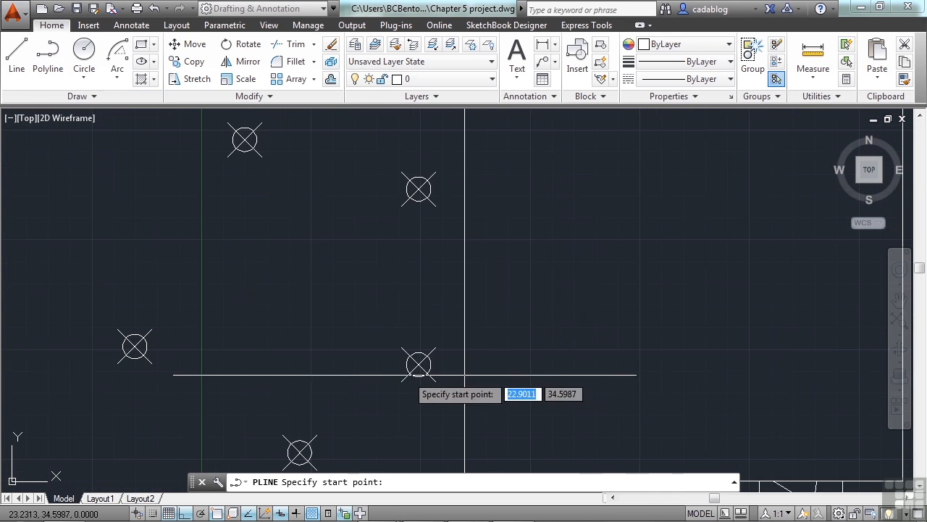
pyautogui.click(419, 364)
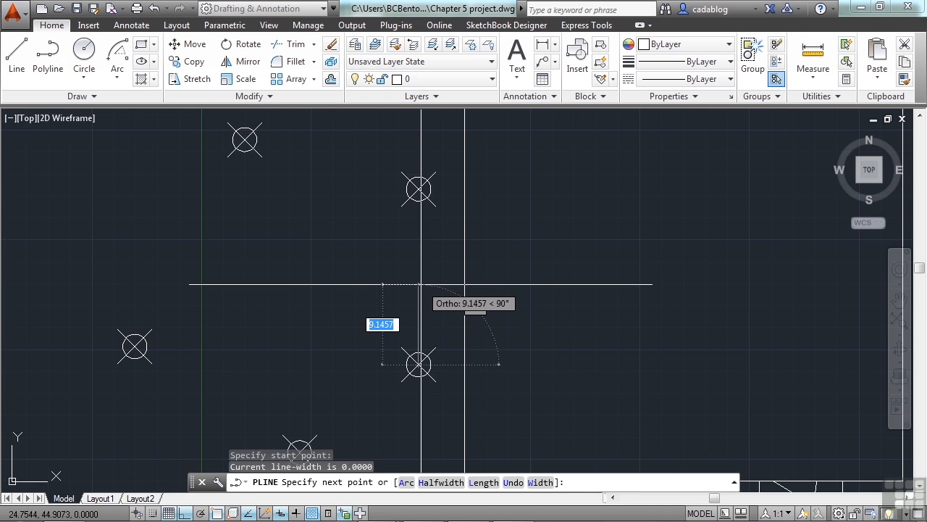
pyautogui.press('F8')
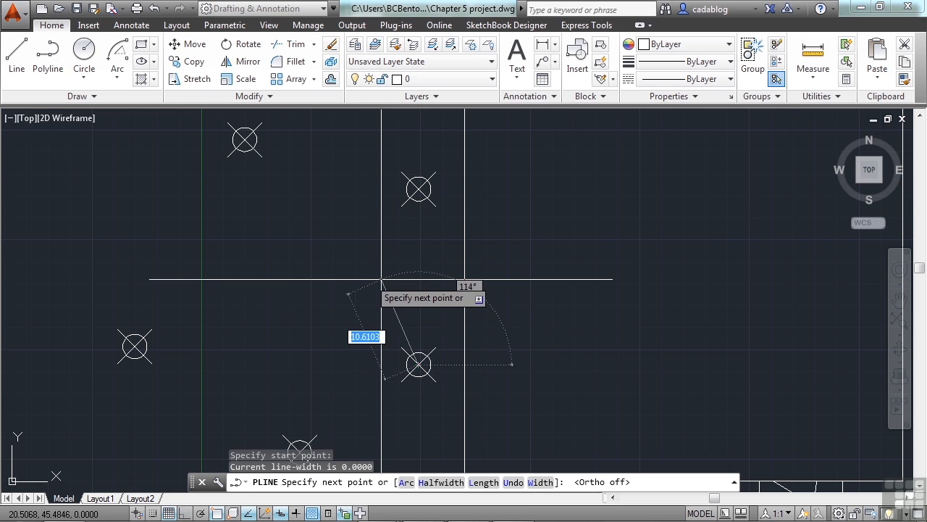
pyautogui.write('a')
pyautogui.press('Return')
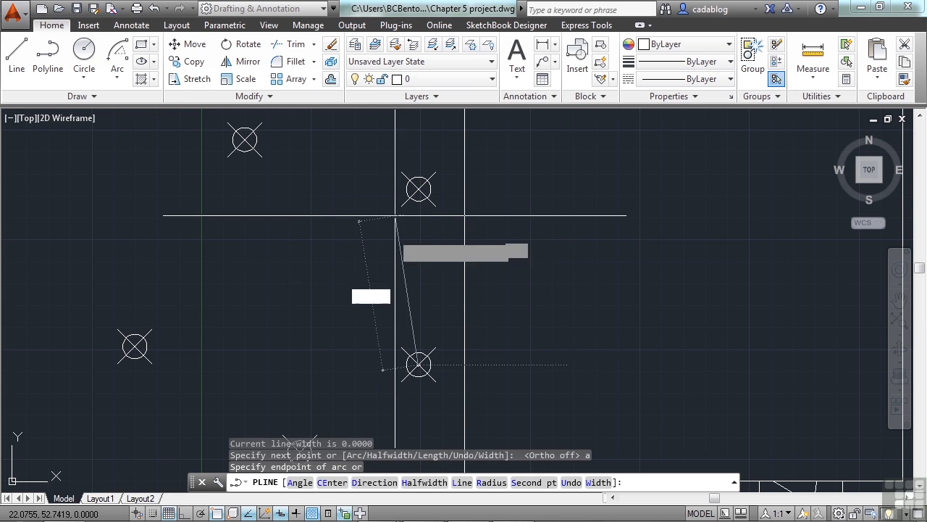
pyautogui.write('l')
pyautogui.press('Return')
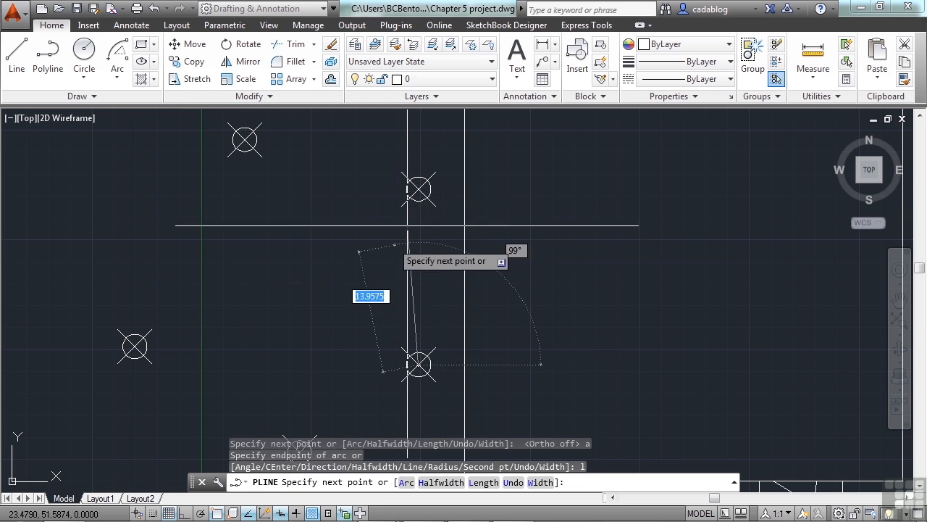
pyautogui.click(419, 189)
# Step: Continue the polyline with a straight segment to the topmost point in the column beside the house wall
pyautogui.scroll(-3, 380, 259)
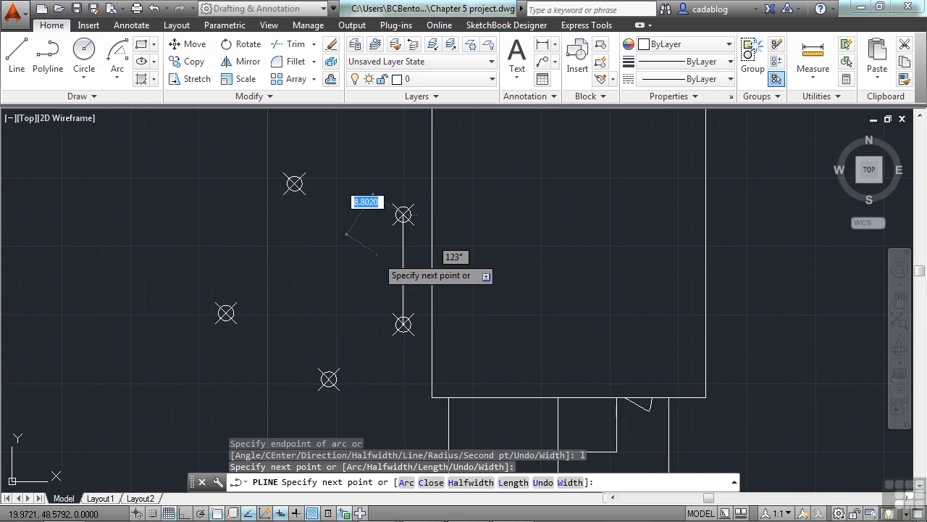
pyautogui.moveTo(385, 201); pyautogui.dragTo(398, 286, button='middle')
pyautogui.scroll(-2, 402, 261)
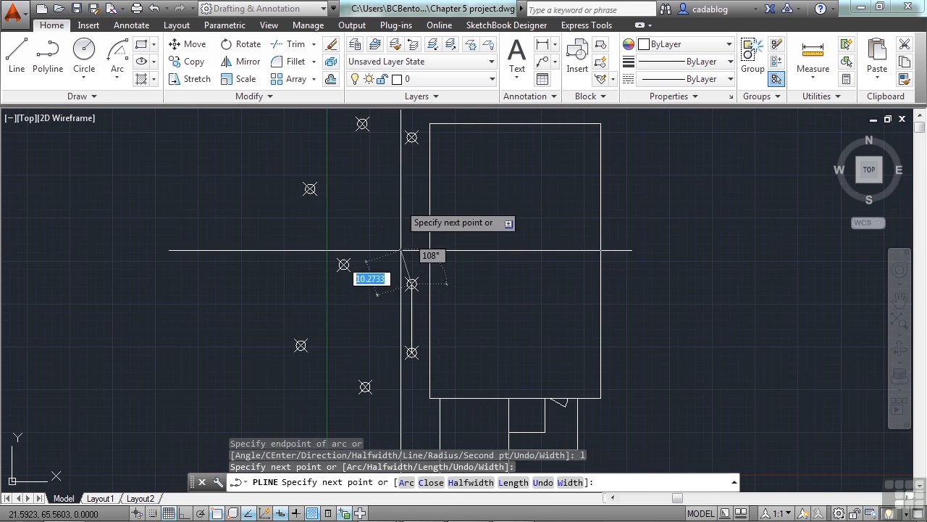
pyautogui.click(408, 144)
# Step: Switch the polyline to Arc mode and draw arcs to the upper outer point and the next outer point below it
pyautogui.moveTo(382, 183); pyautogui.dragTo(384, 318, button='middle')
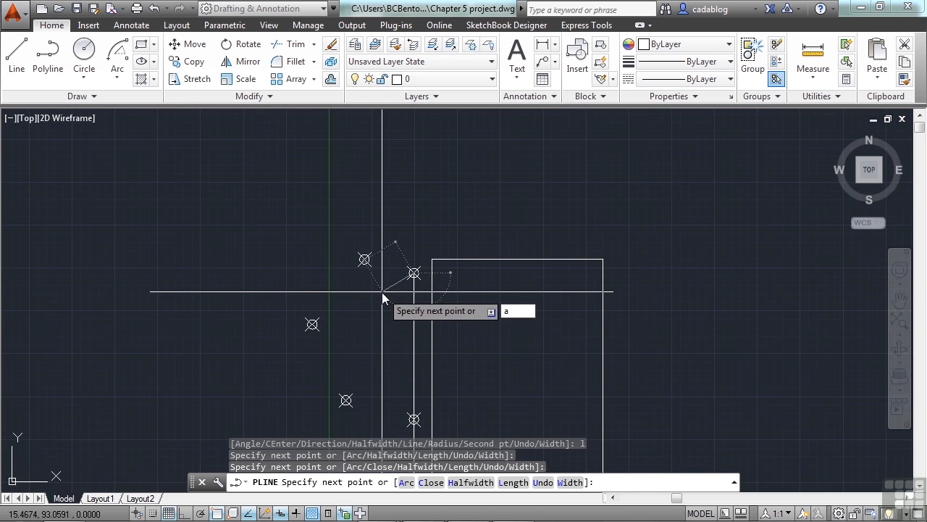
pyautogui.press('Return')
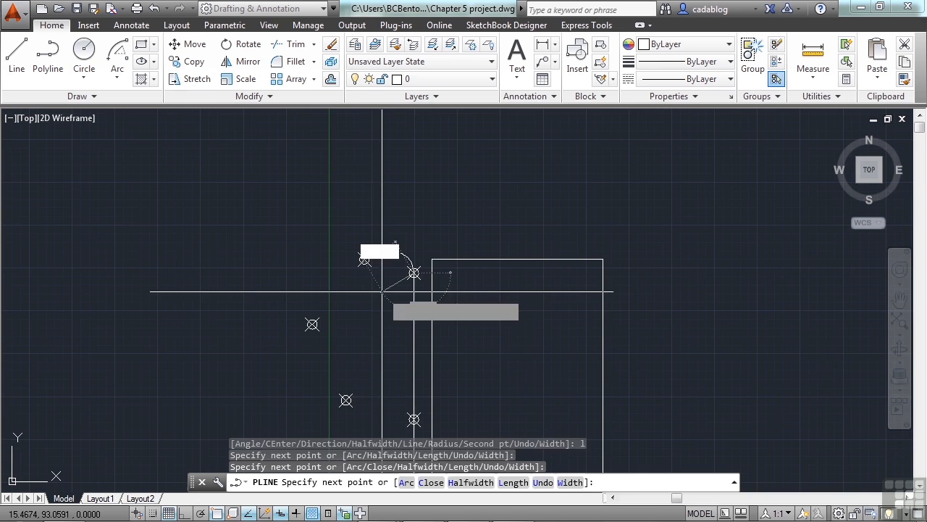
pyautogui.scroll(5, 388, 264)
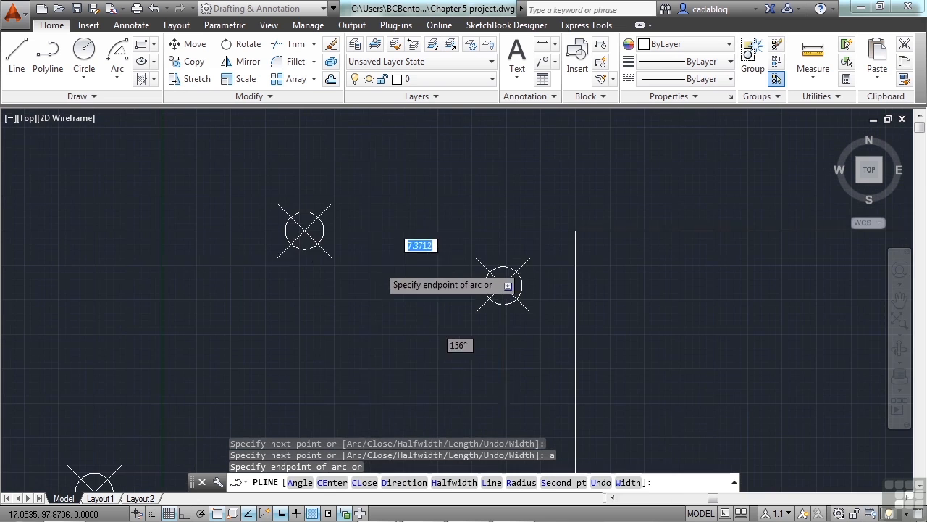
pyautogui.scroll(-2, 305, 229)
pyautogui.scroll(-2, 305, 229)
pyautogui.click(295, 240)
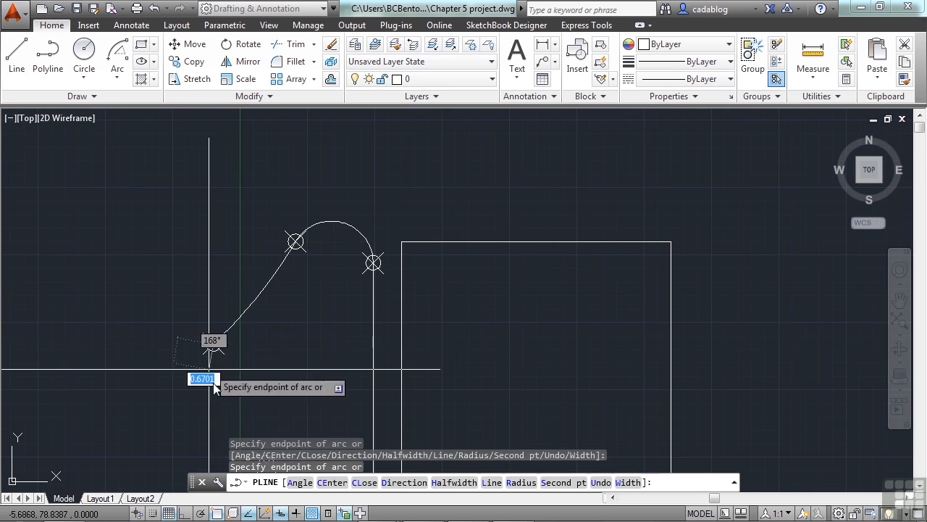
pyautogui.moveTo(248, 348); pyautogui.dragTo(293, 201, button='middle')
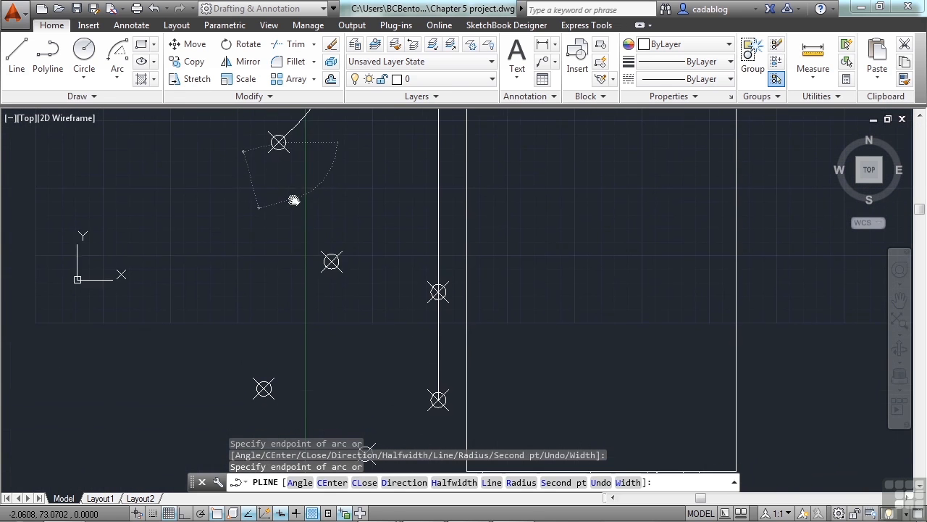
# Step: Continue the polyline arcs through the three remaining outer points and back to the starting point, ending the polyline there
pyautogui.click(327, 259)
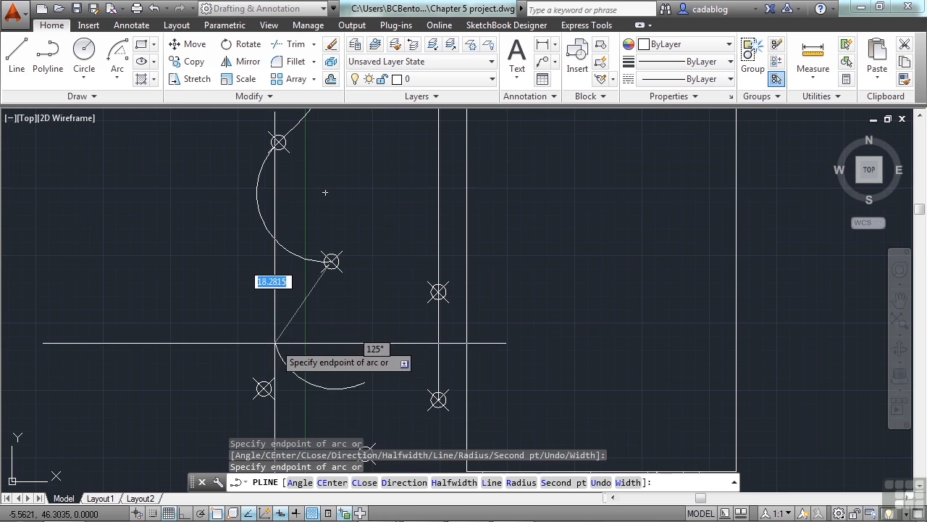
pyautogui.click(264, 389)
pyautogui.moveTo(264, 389); pyautogui.dragTo(279, 272, button='middle')
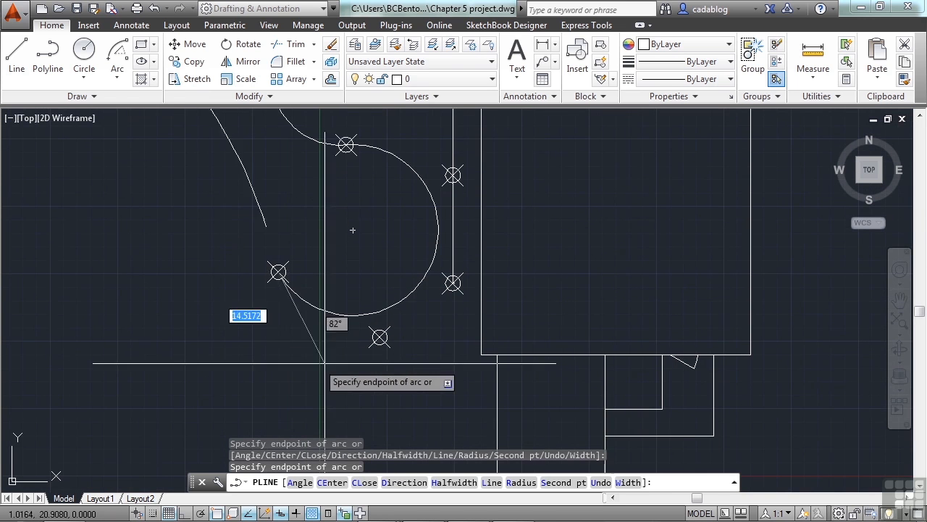
pyautogui.click(380, 337)
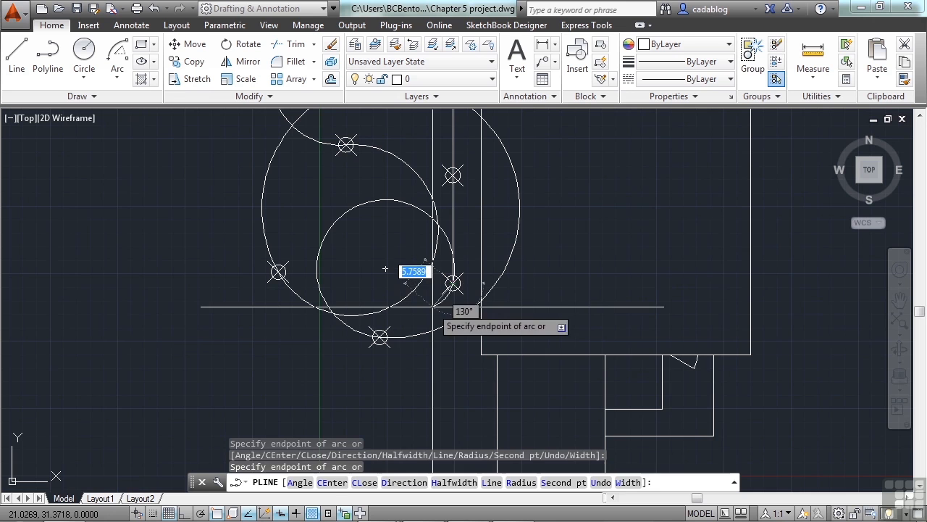
pyautogui.click(384, 268)
pyautogui.press('Return')
pyautogui.scroll(-2, 426, 348)
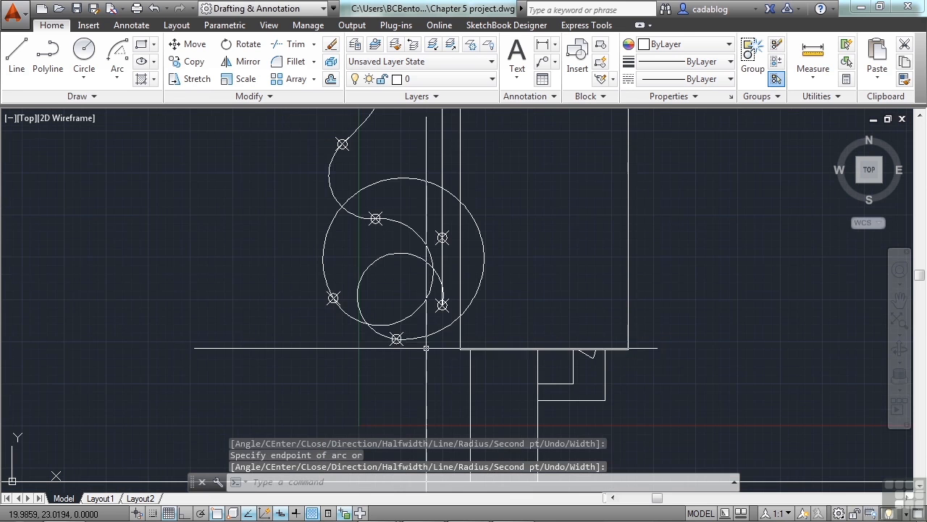
# Step: Select the polyline and stretch its two lower-left arc midpoints, bulging the bottom arc outward below and nearly straightening the one above
pyautogui.click(421, 178)
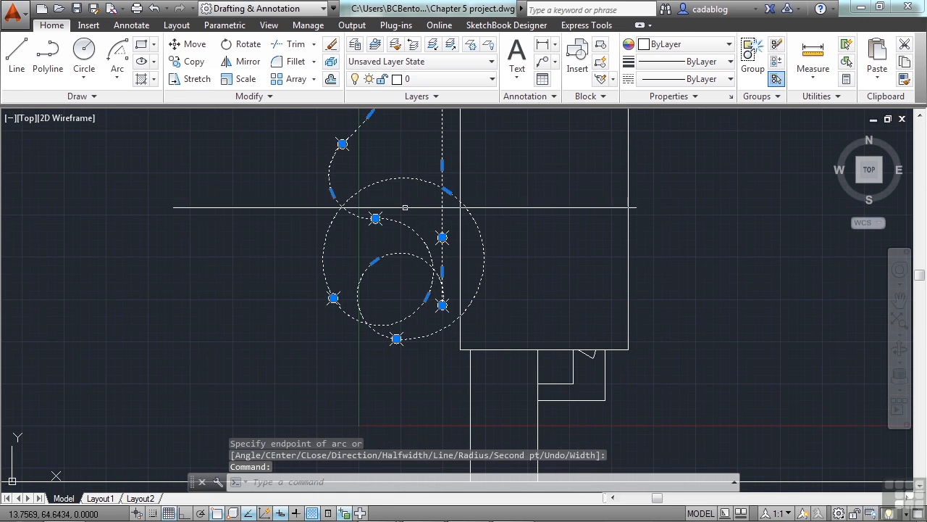
pyautogui.click(445, 189)
pyautogui.click(338, 349)
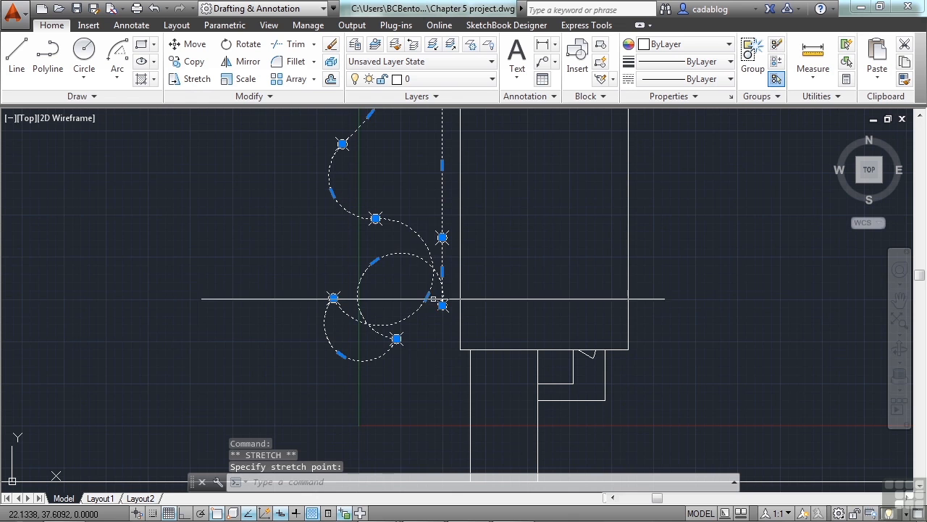
pyautogui.click(428, 297)
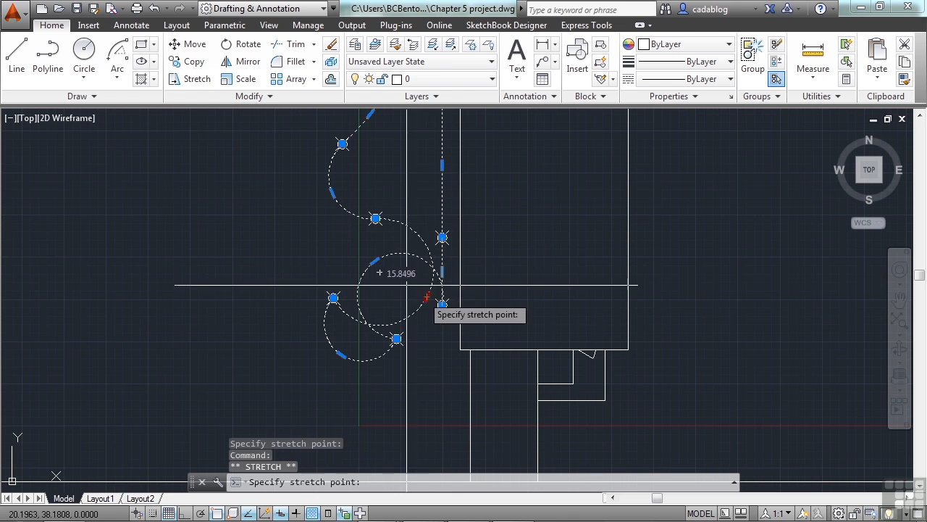
pyautogui.scroll(4, 354, 260)
pyautogui.click(356, 257)
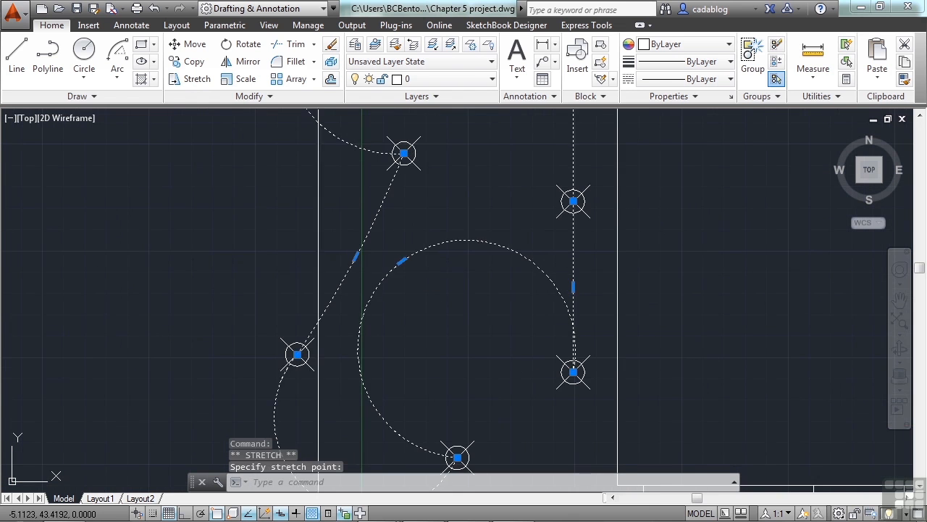
# Step: Stretch the midpoint of the closing arc down towards the house corner and that of the second outer arc inward into a shallow curve
pyautogui.scroll(-2, 318, 303)
pyautogui.click(370, 278)
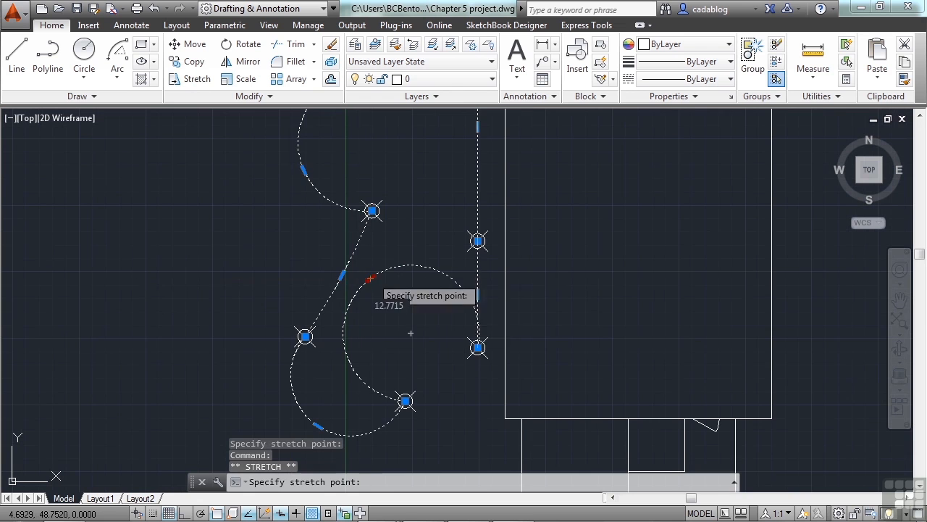
pyautogui.click(450, 382)
pyautogui.moveTo(357, 190); pyautogui.dragTo(360, 296, button='middle')
pyautogui.click(306, 276)
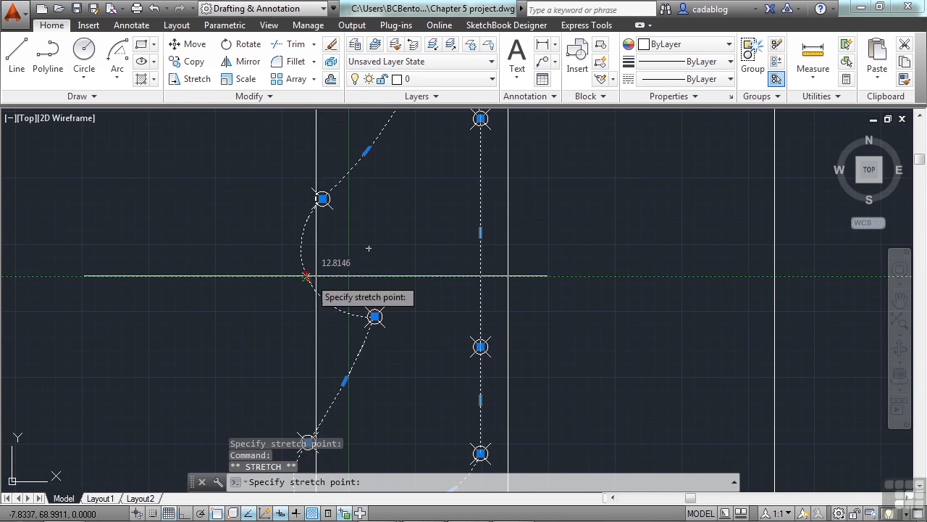
pyautogui.click(337, 265)
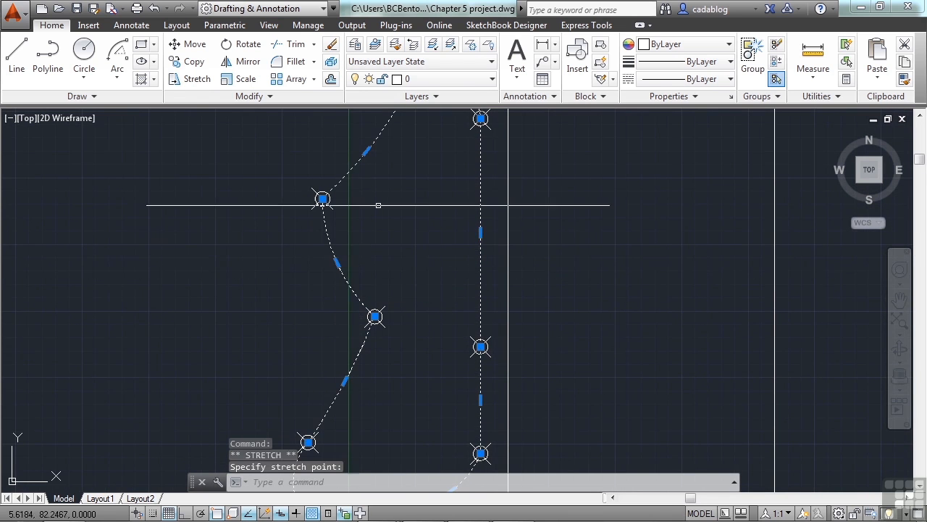
# Step: Deselect the planting-bed polyline and examine the reshaped outline beside the house
pyautogui.scroll(-4, 379, 205)
pyautogui.press('Escape')
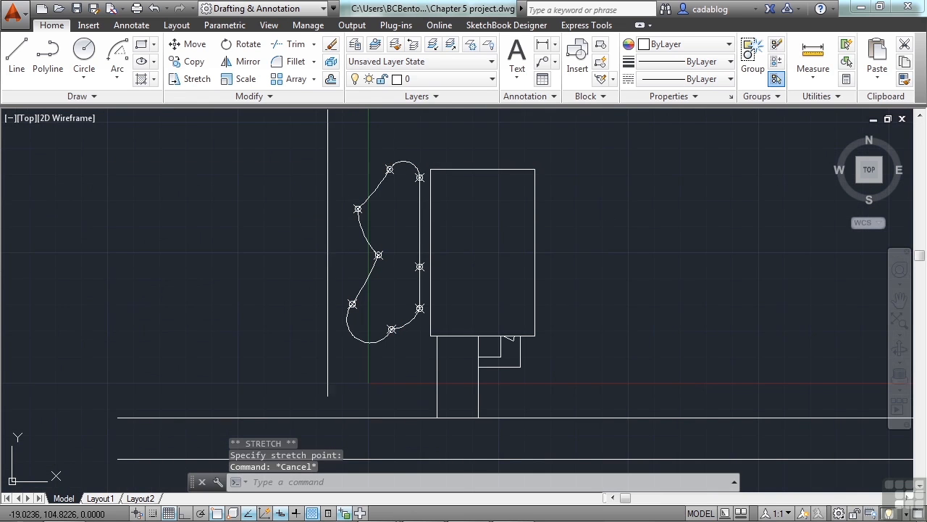
pyautogui.scroll(2, 378, 223)
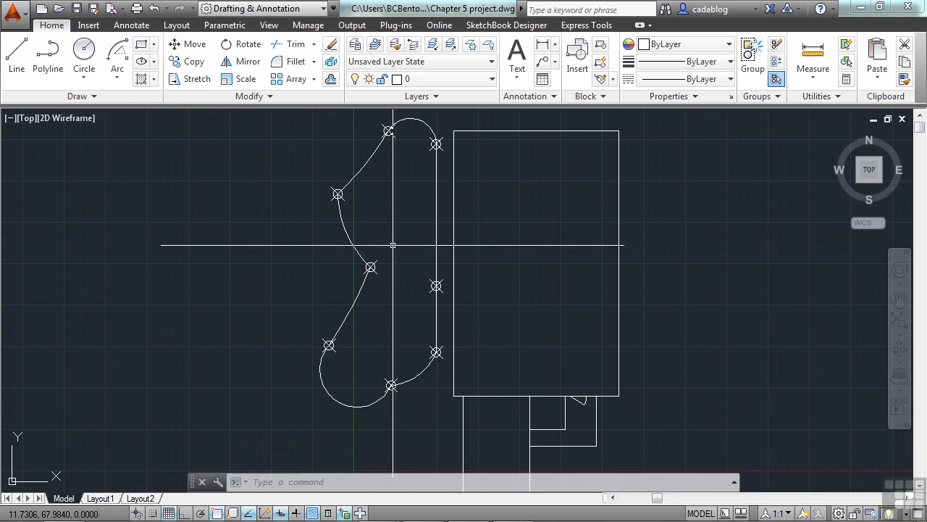
pyautogui.moveTo(394, 248); pyautogui.dragTo(394, 257, button='middle')
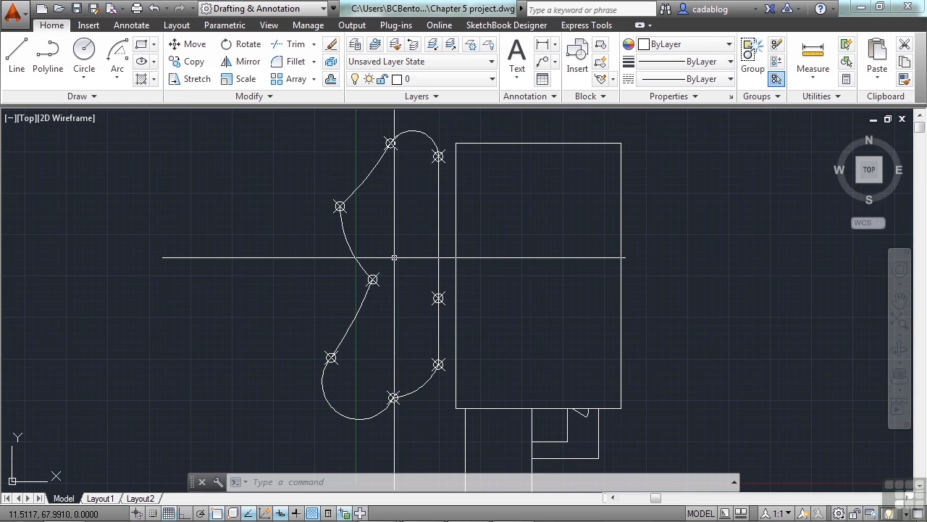
pyautogui.scroll(-2, 359, 247)
pyautogui.moveTo(565, 261); pyautogui.dragTo(524, 257, button='middle')
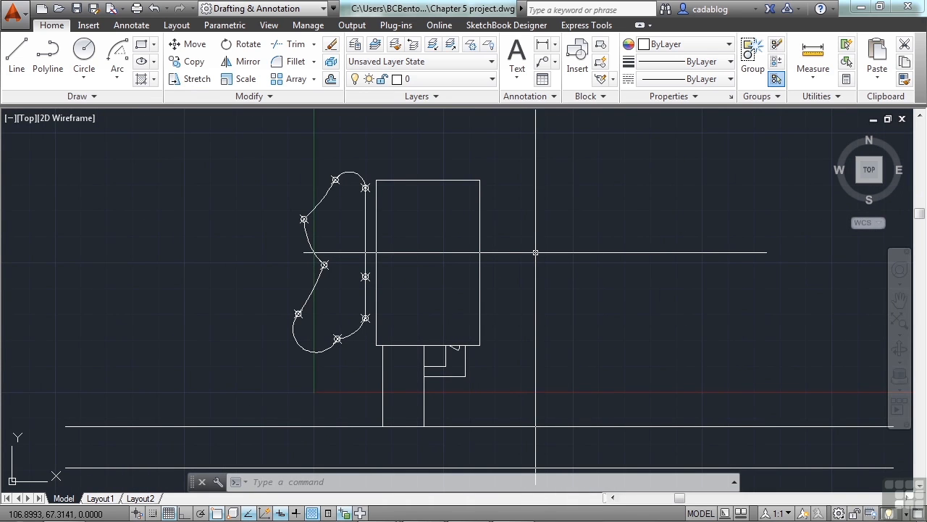
# Step: With Ortho on, draw a center-based ellipse in the yard right of the house, 10 to its horizontal axis end and 20 vertically
pyautogui.click(80, 96)
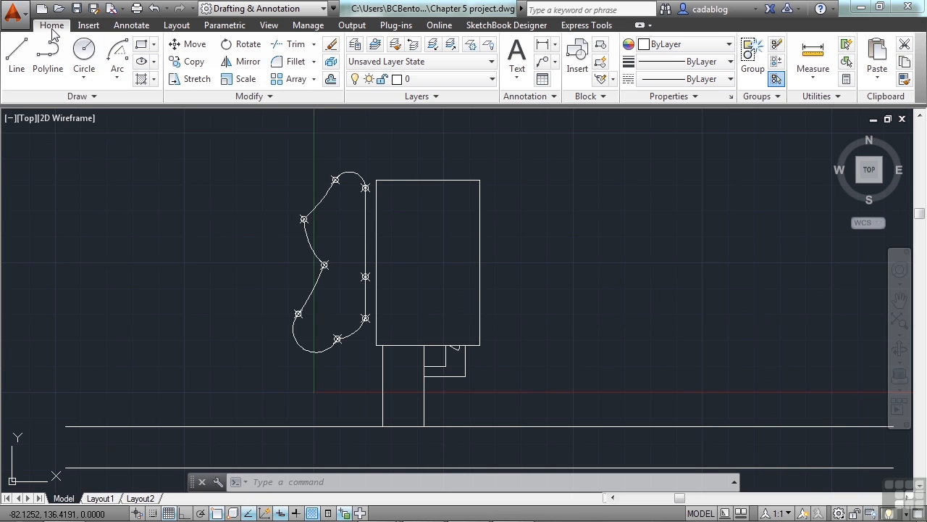
pyautogui.click(154, 63)
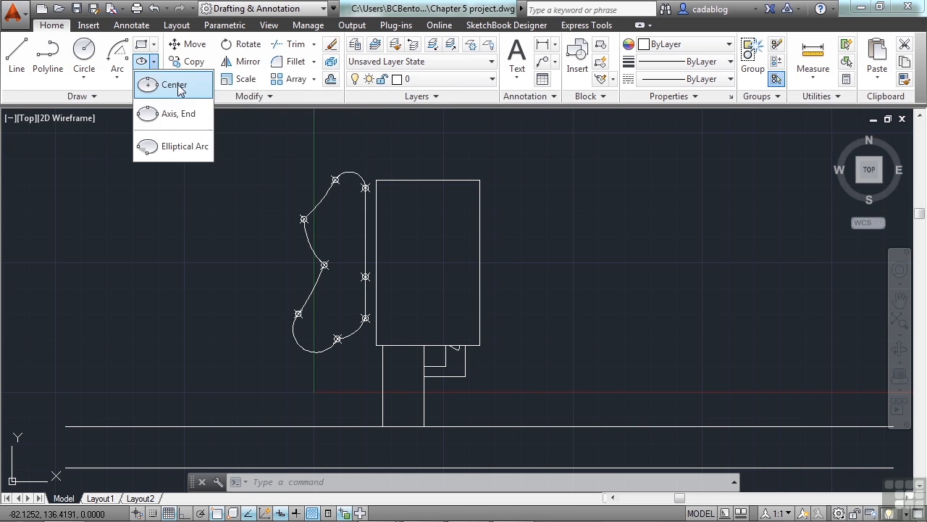
pyautogui.click(178, 87)
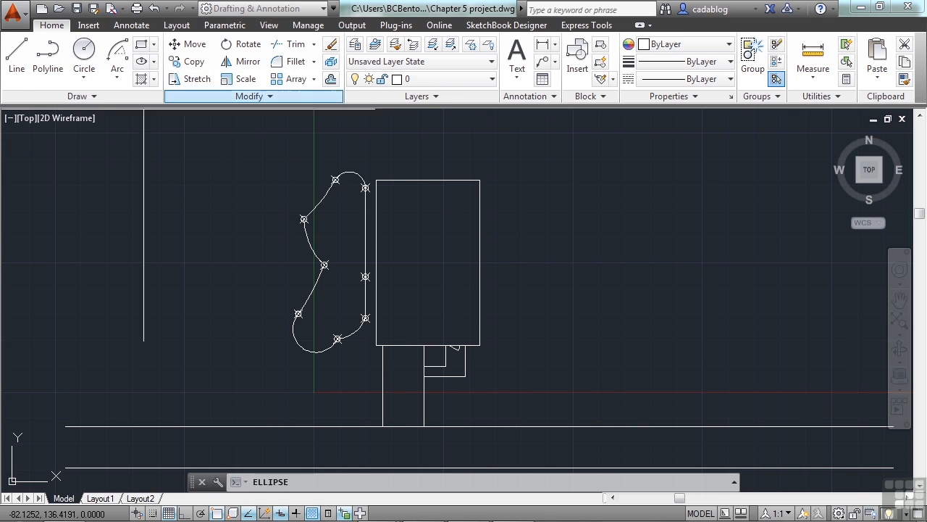
pyautogui.click(539, 265)
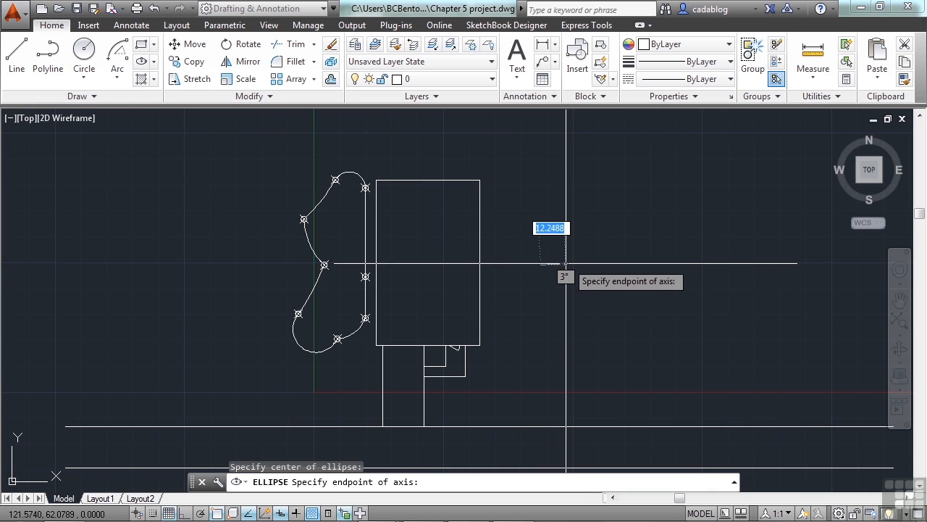
pyautogui.press('F8')
pyautogui.write('10')
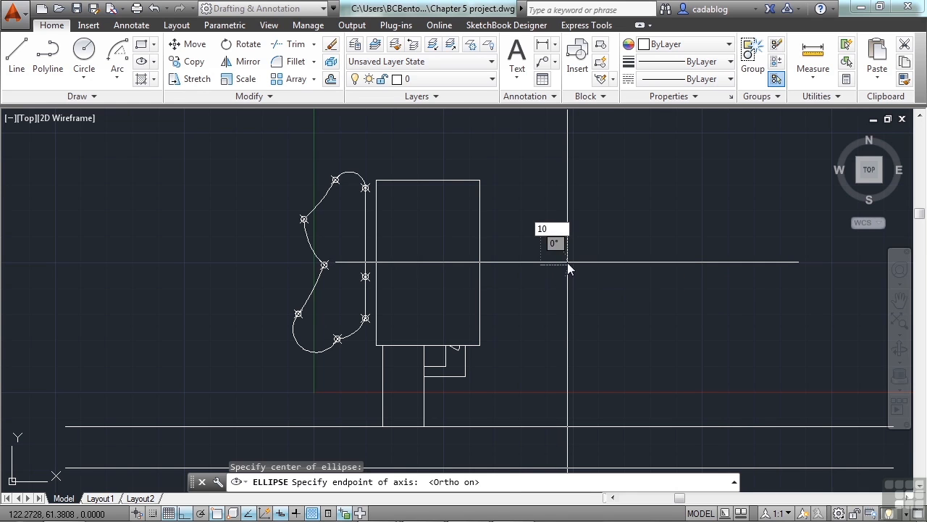
pyautogui.press('Return')
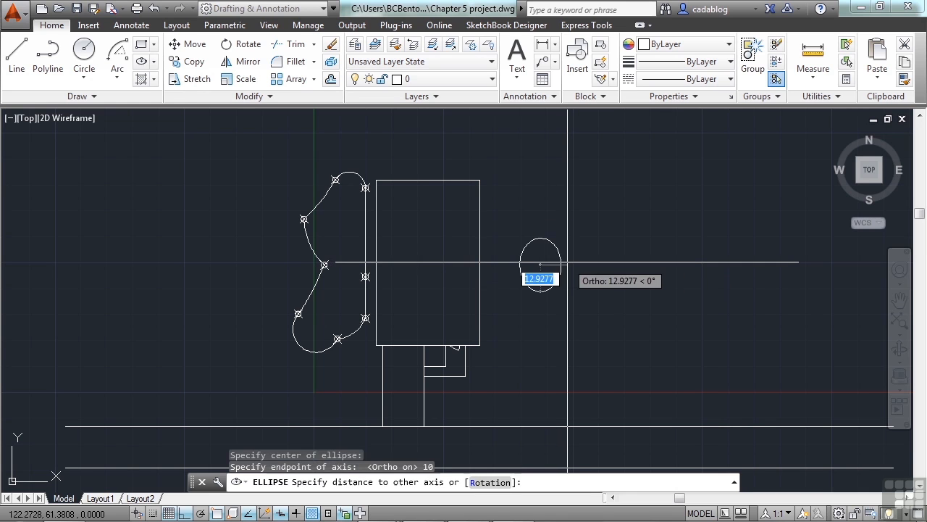
pyautogui.write('20')
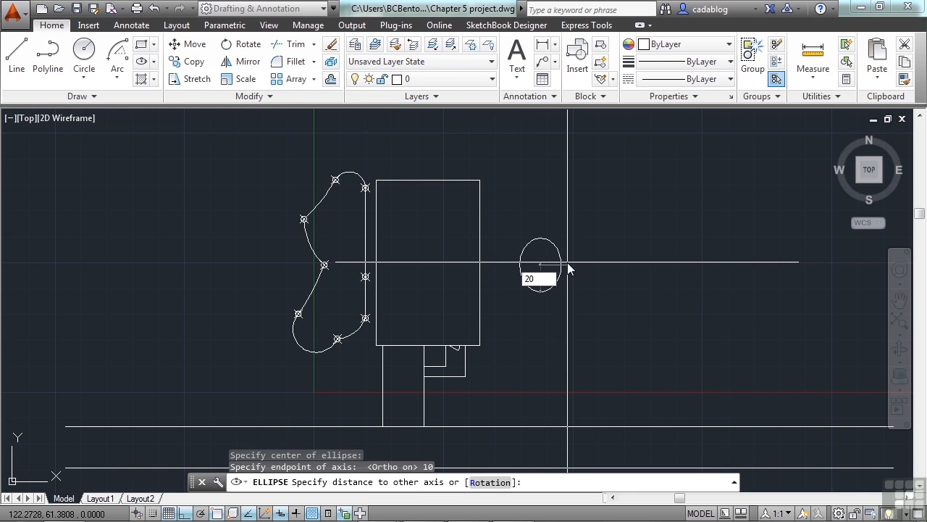
pyautogui.press('Return')
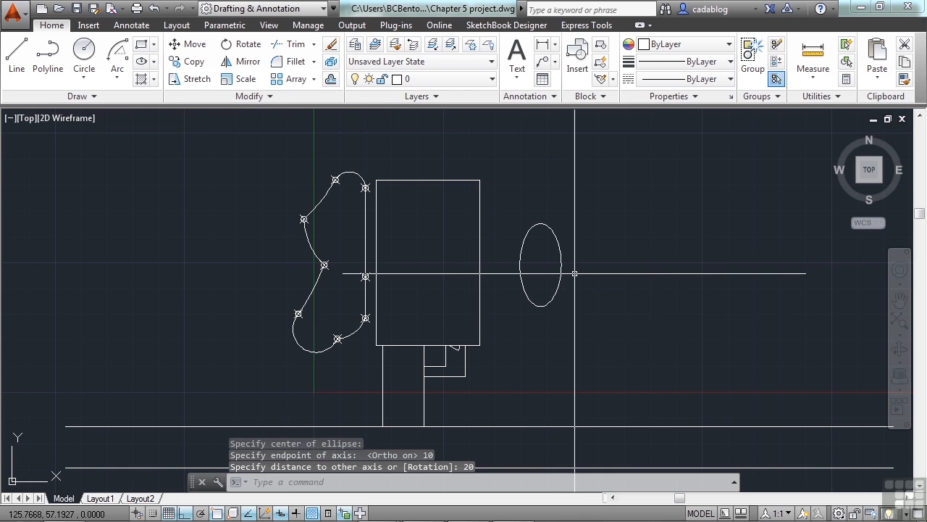
# Step: Draw a six-sided polygon inscribed in a circle of radius 1 just right of the front walkway, below the house's lower-right corner
pyautogui.scroll(4, 574, 273)
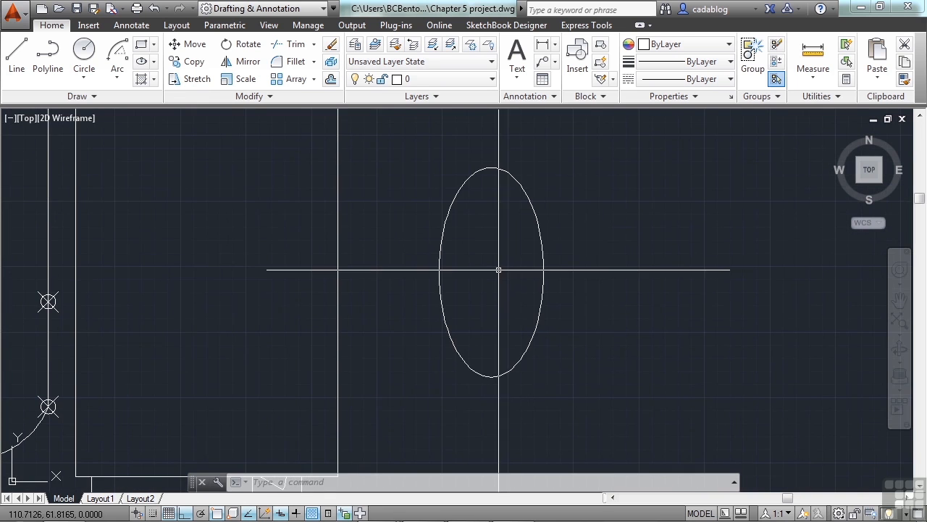
pyautogui.scroll(-2, 498, 268)
pyautogui.scroll(-2, 504, 266)
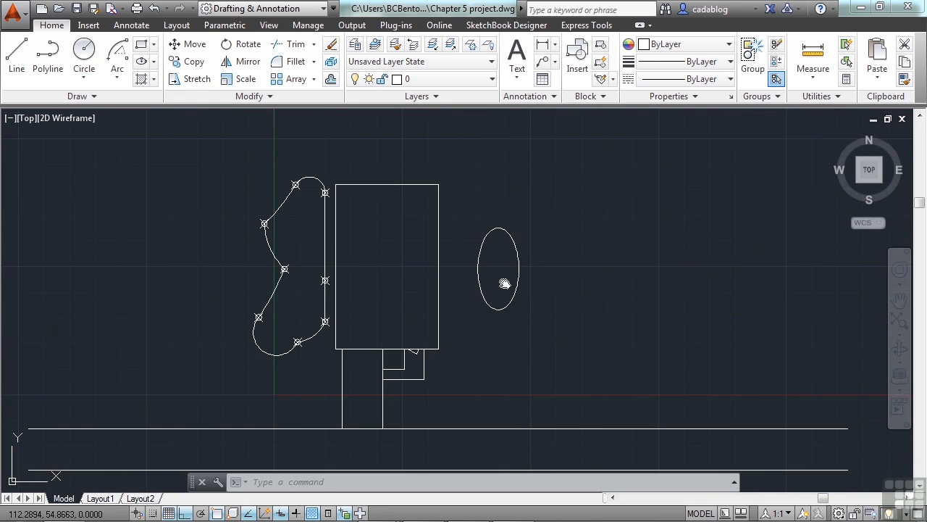
pyautogui.scroll(2, 402, 348)
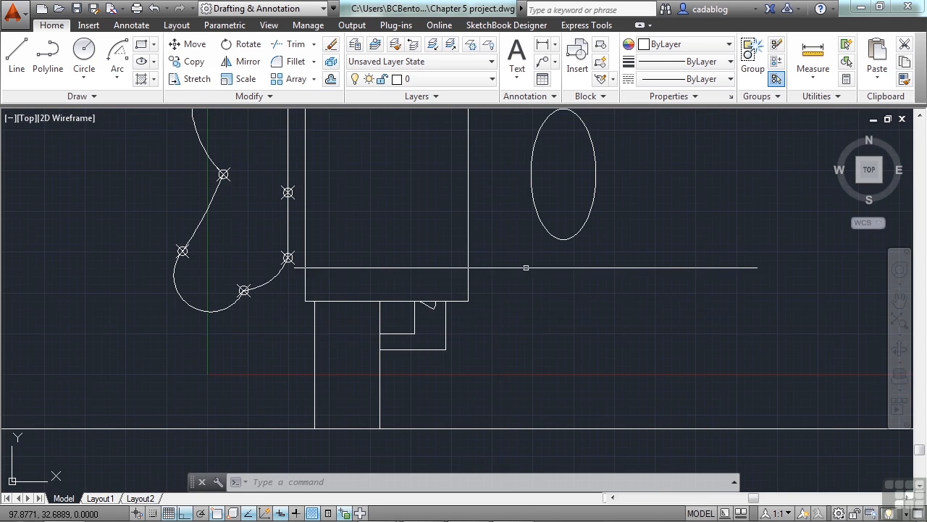
pyautogui.scroll(2, 500, 301)
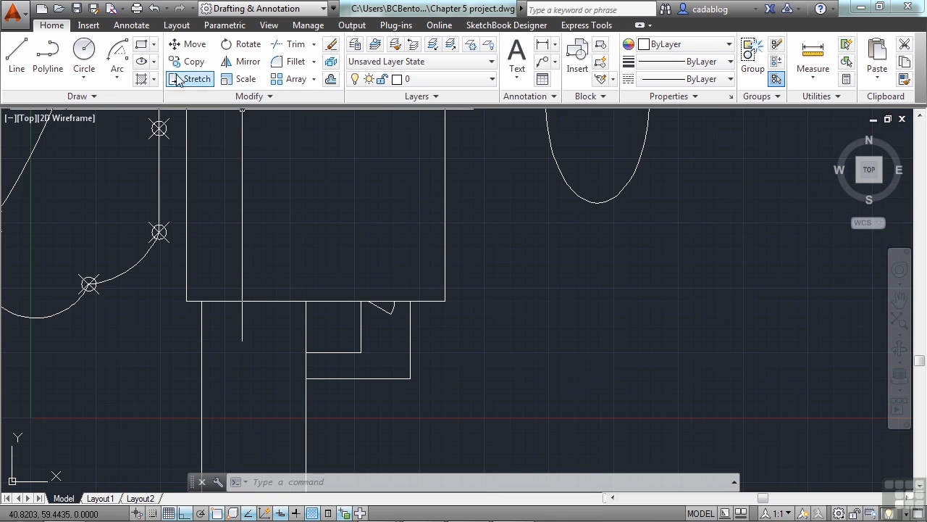
pyautogui.click(154, 45)
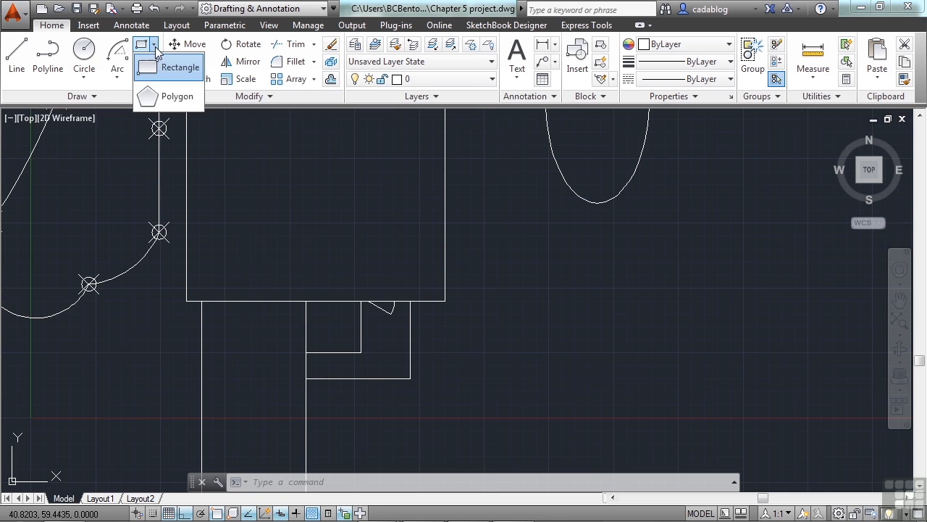
pyautogui.click(186, 100)
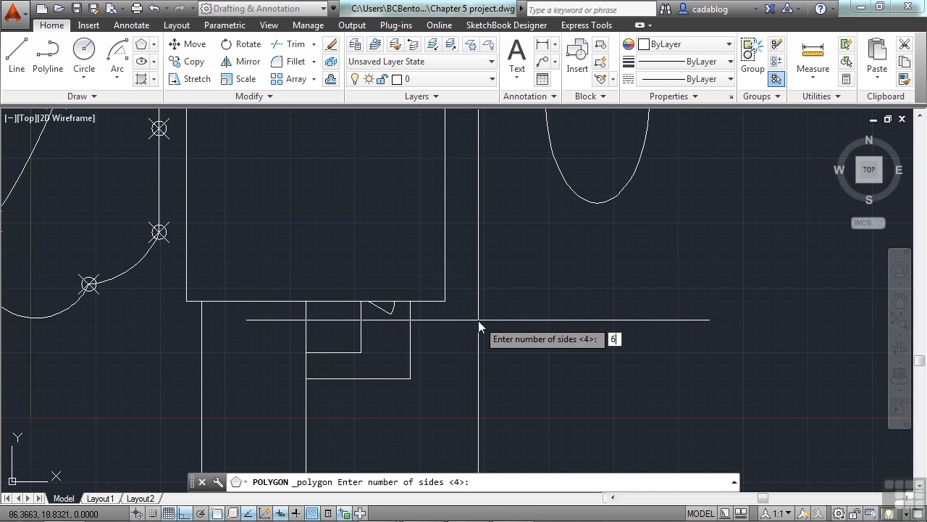
pyautogui.press('Return')
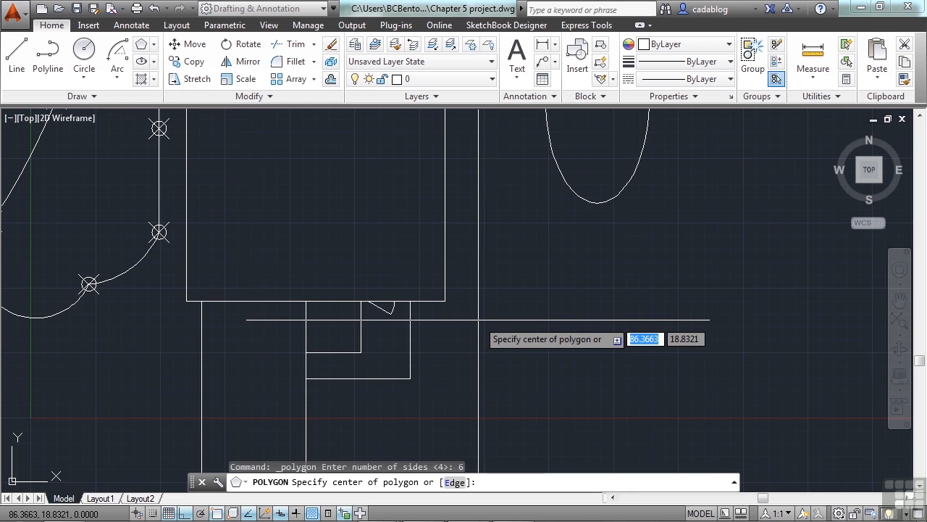
pyautogui.scroll(4, 438, 352)
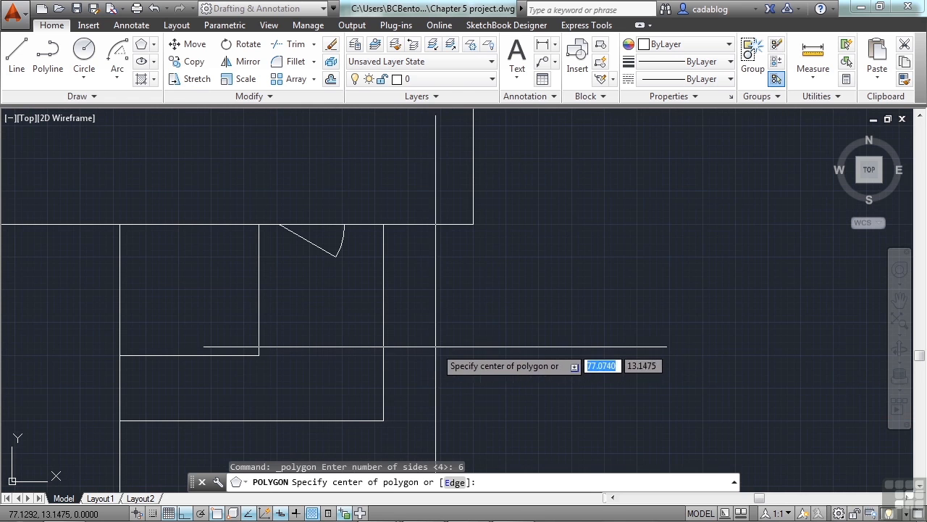
pyautogui.click(444, 349)
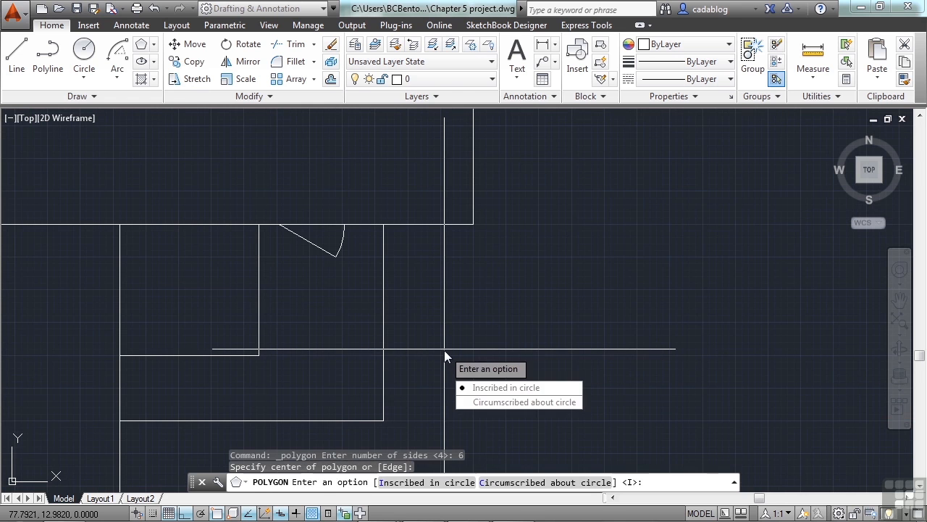
pyautogui.click(491, 388)
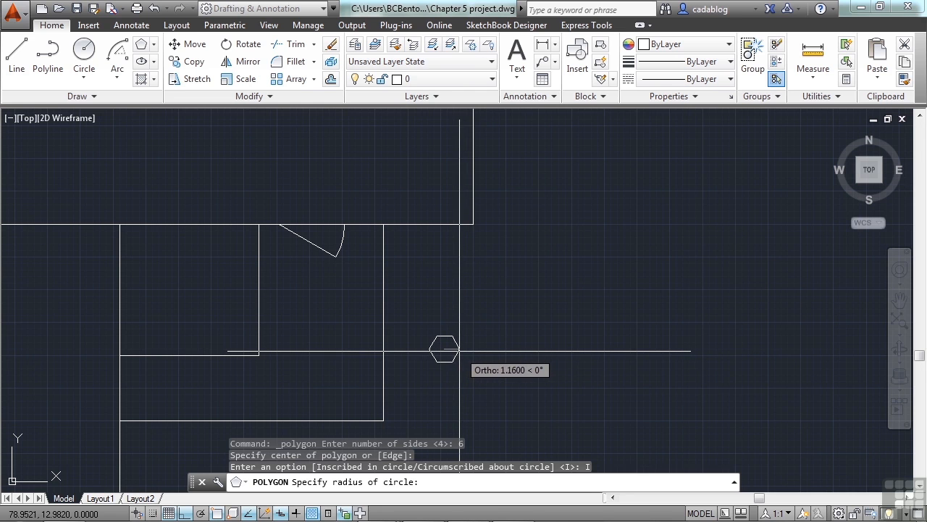
pyautogui.write('1')
pyautogui.press('Return')
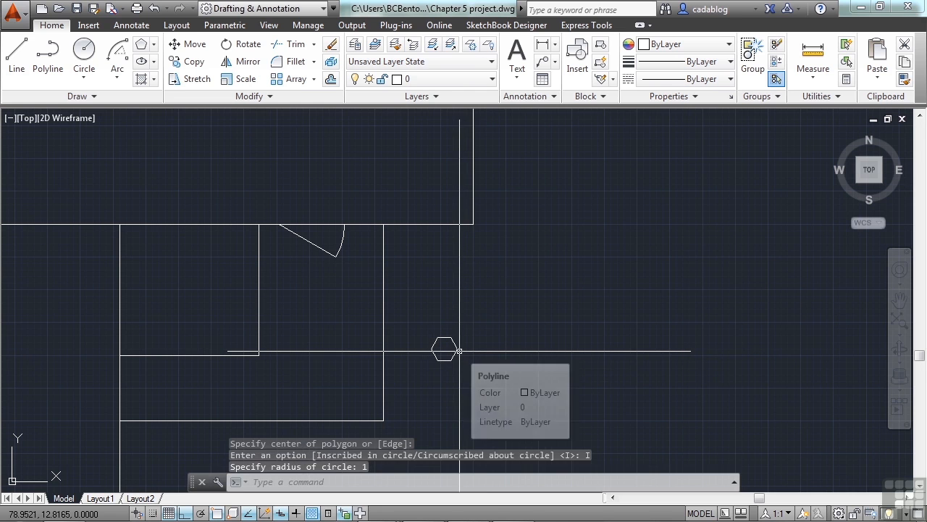
# Step: Copy the hexagon from its upper-left vertex with Ortho off, placing the first four copies in a path rising right past the house corner
pyautogui.scroll(-2, 507, 338)
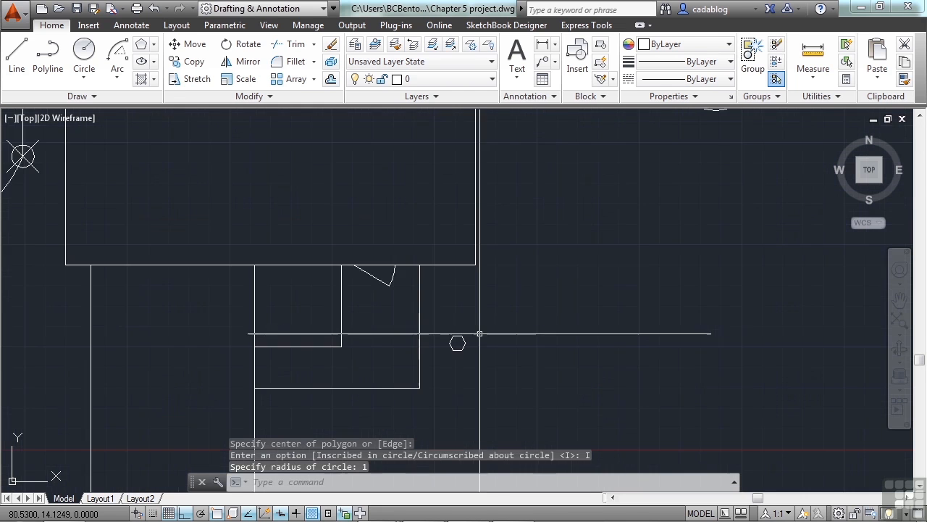
pyautogui.moveTo(542, 288); pyautogui.dragTo(491, 320, button='middle')
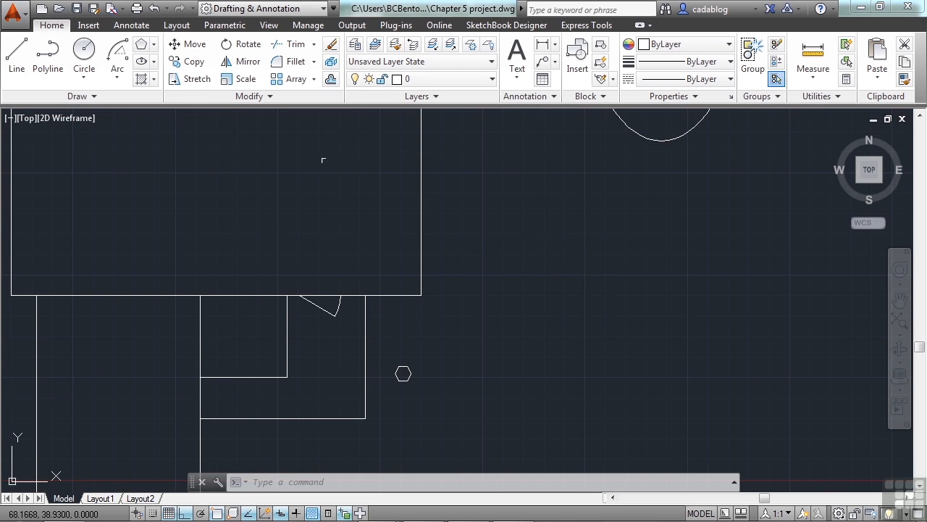
pyautogui.click(194, 62)
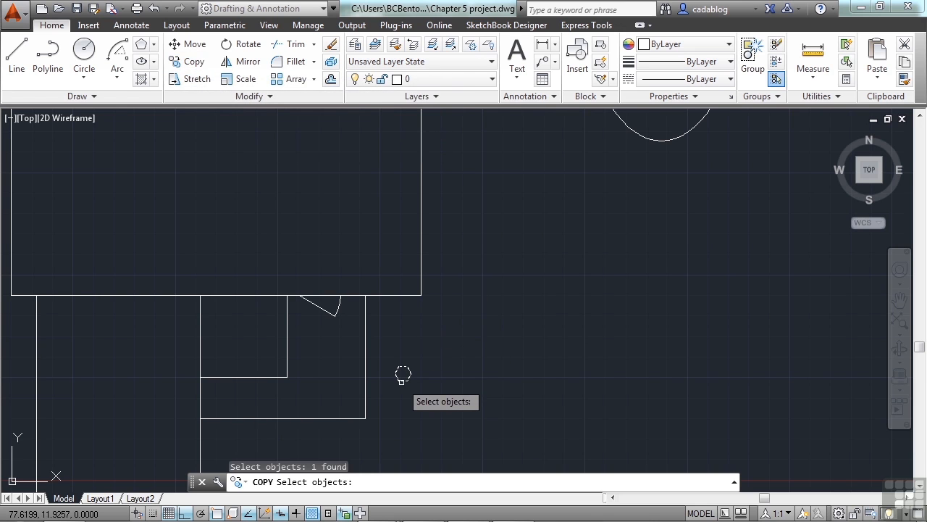
pyautogui.press('Return')
pyautogui.scroll(2, 403, 374)
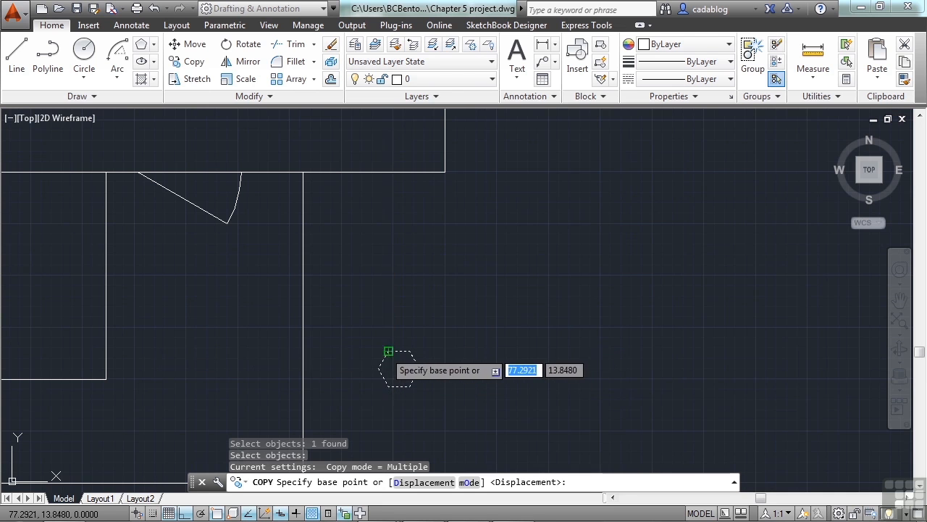
pyautogui.click(387, 351)
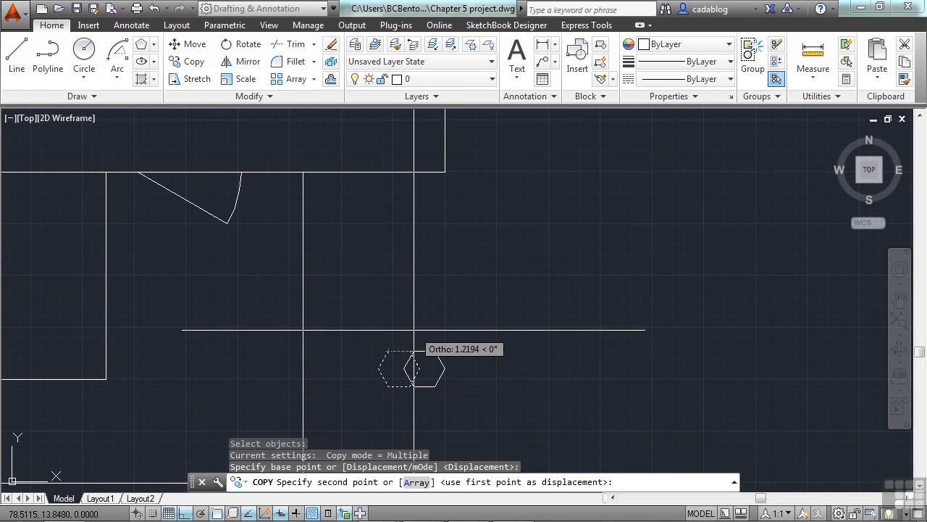
pyautogui.scroll(-4, 406, 339)
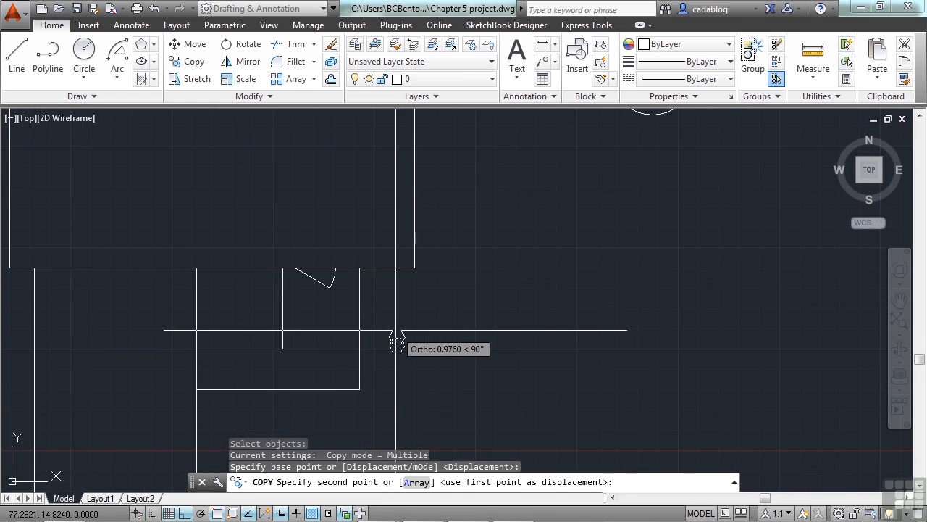
pyautogui.press('F8')
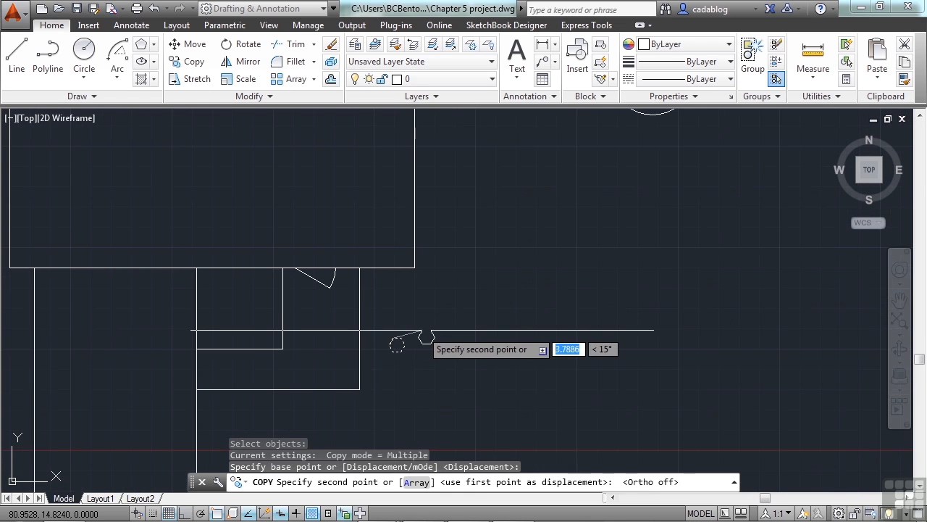
pyautogui.click(424, 331)
pyautogui.click(447, 317)
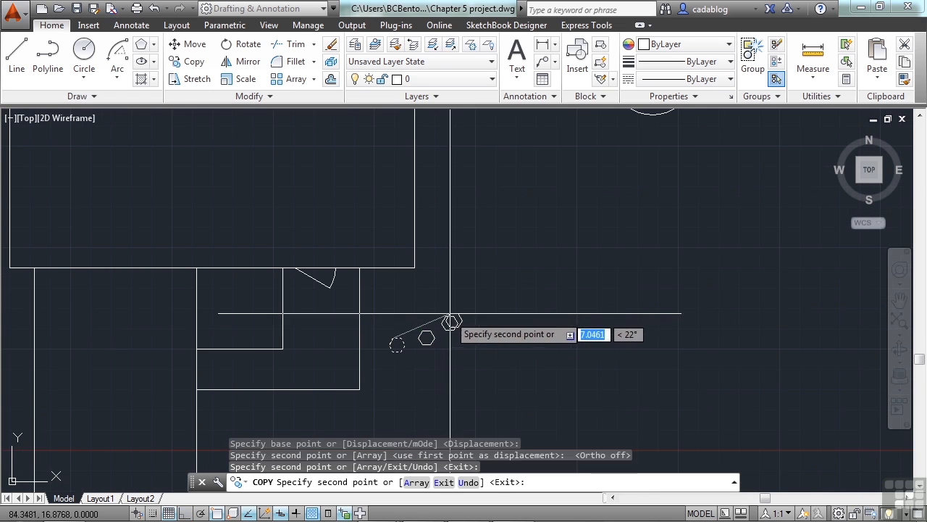
pyautogui.click(462, 294)
pyautogui.click(477, 266)
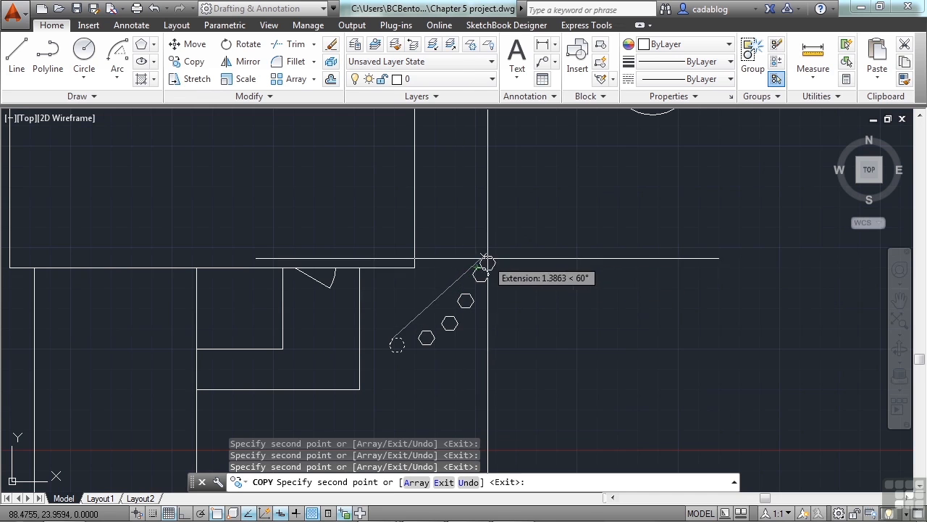
# Step: Continue the path of hexagon copies up to the lower-left edge of the ellipse and end the Copy command
pyautogui.click(497, 253)
pyautogui.click(520, 231)
pyautogui.click(544, 216)
pyautogui.click(565, 197)
pyautogui.moveTo(599, 169); pyautogui.dragTo(571, 320, button='middle')
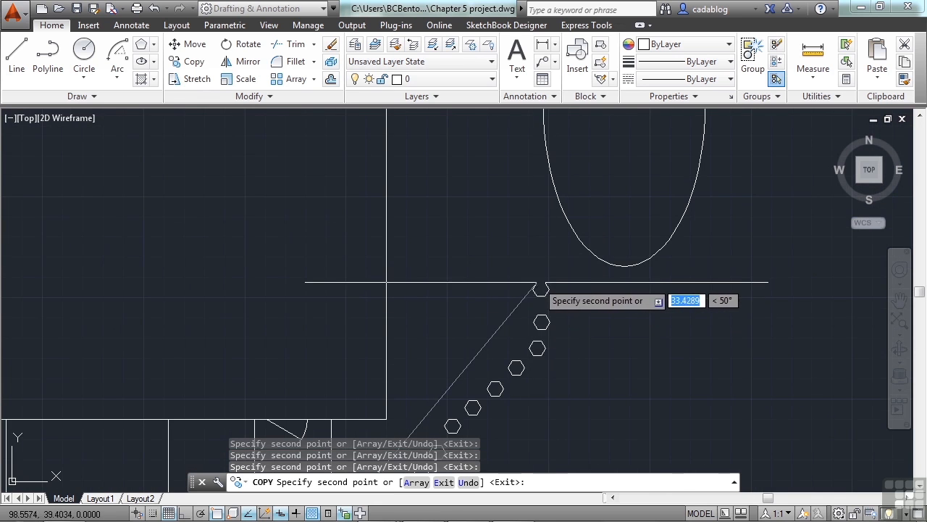
pyautogui.click(536, 290)
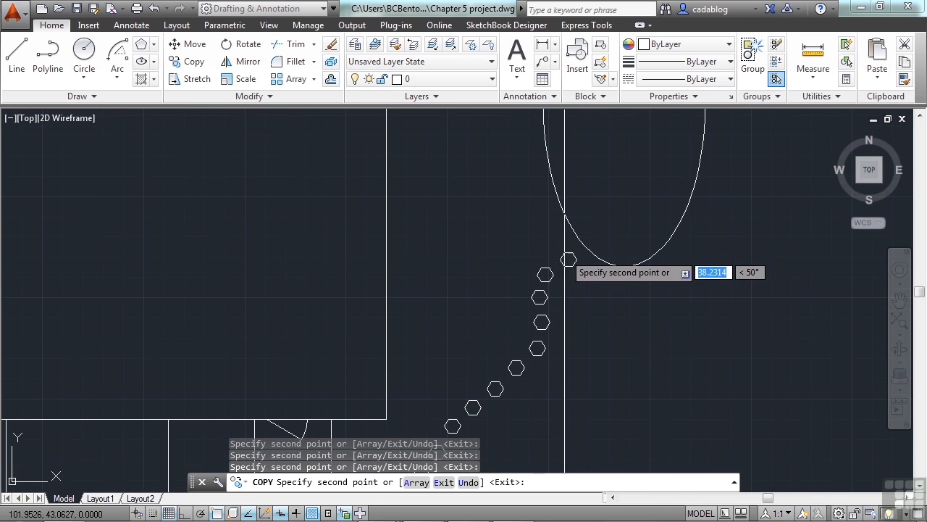
pyautogui.click(565, 253)
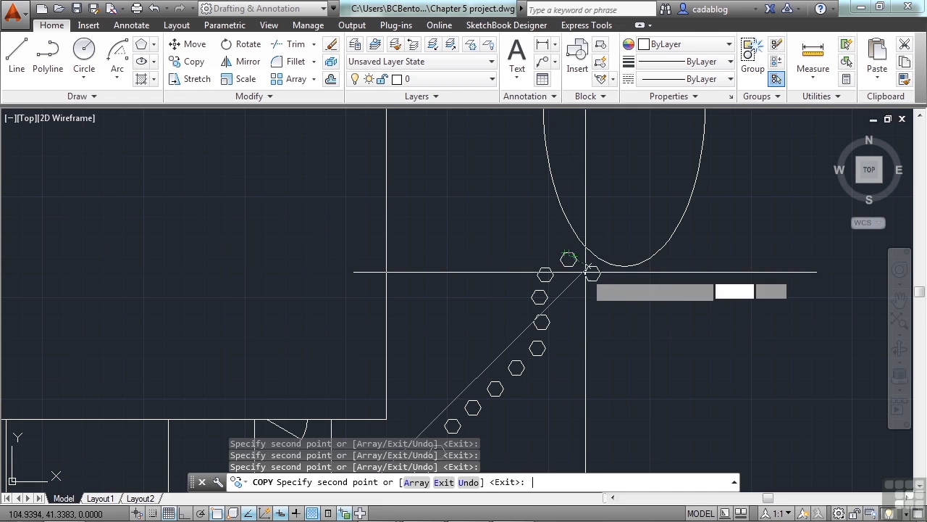
pyautogui.press('Return')
# Step: Zoom to the drawing's extents and look over the planting bed, house, ellipse and hexagon path
pyautogui.middleClick(528, 224)
pyautogui.middleClick(528, 224)
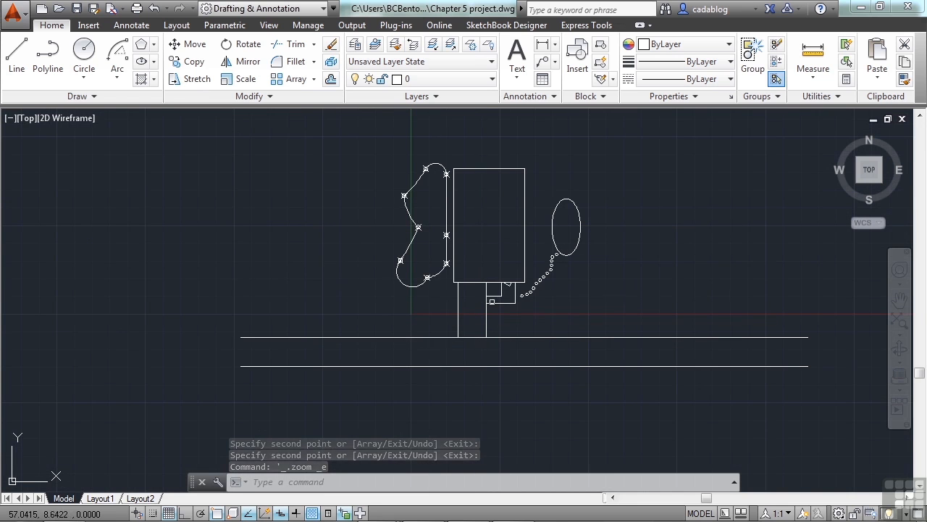
pyautogui.scroll(2, 525, 295)
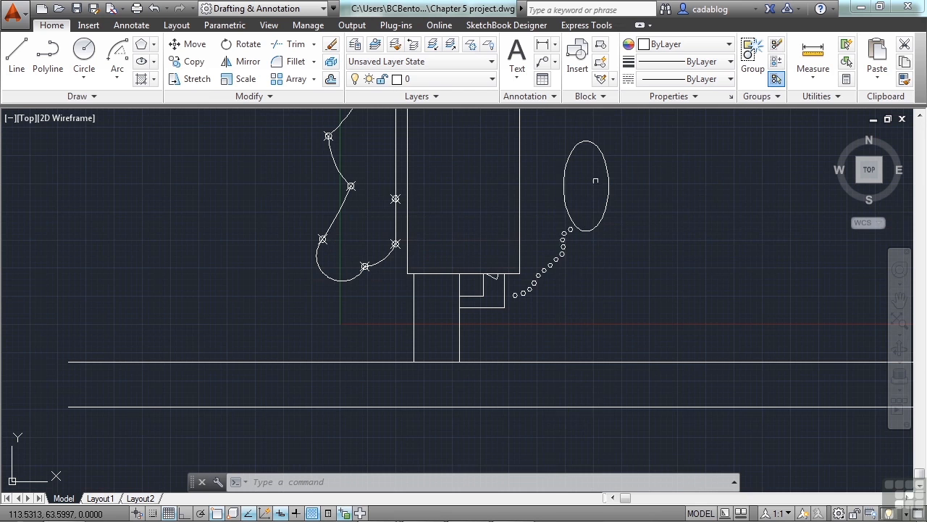
pyautogui.moveTo(478, 200); pyautogui.dragTo(469, 253, button='middle')
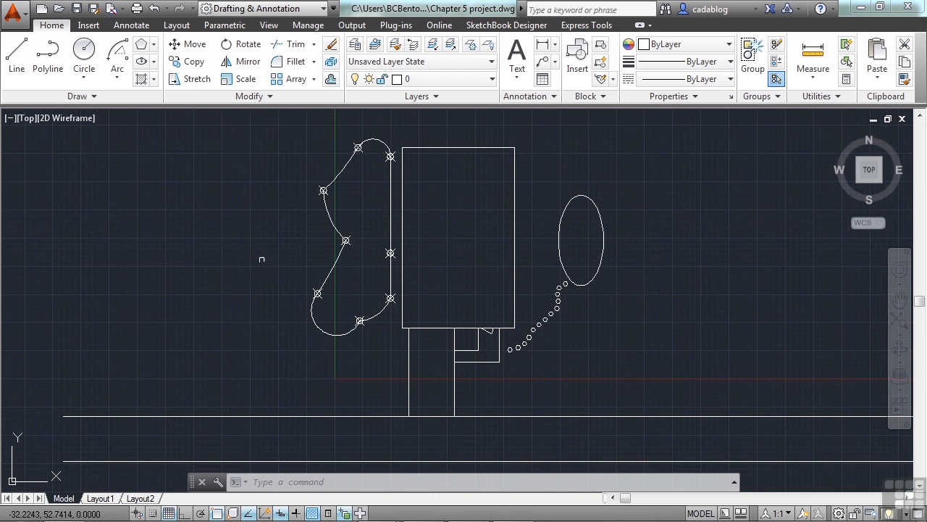